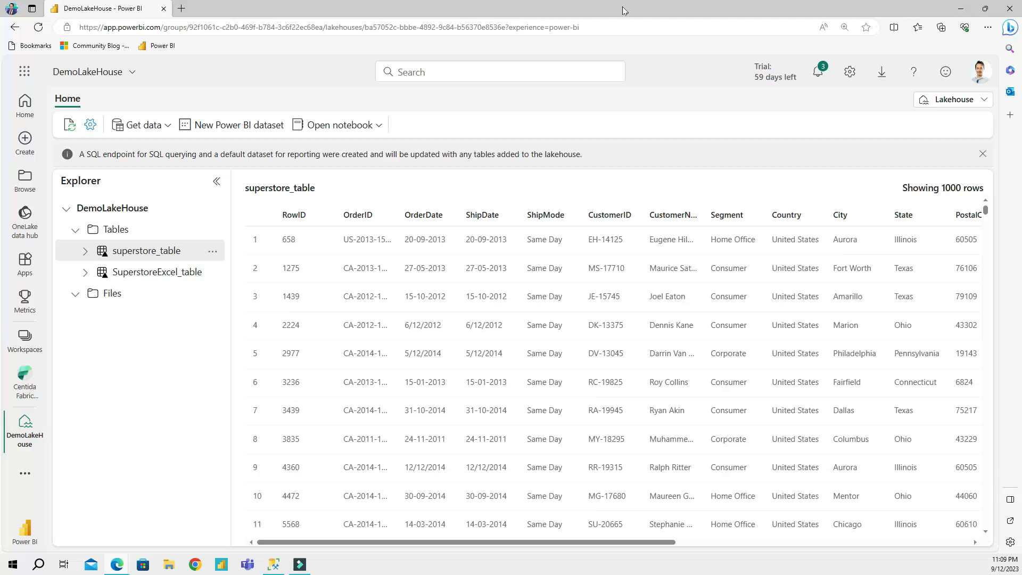
# Open the lakehouse's Files folder and look at the table-loading options for SuperstoreCSV.csv.
pyautogui.click(111, 294)
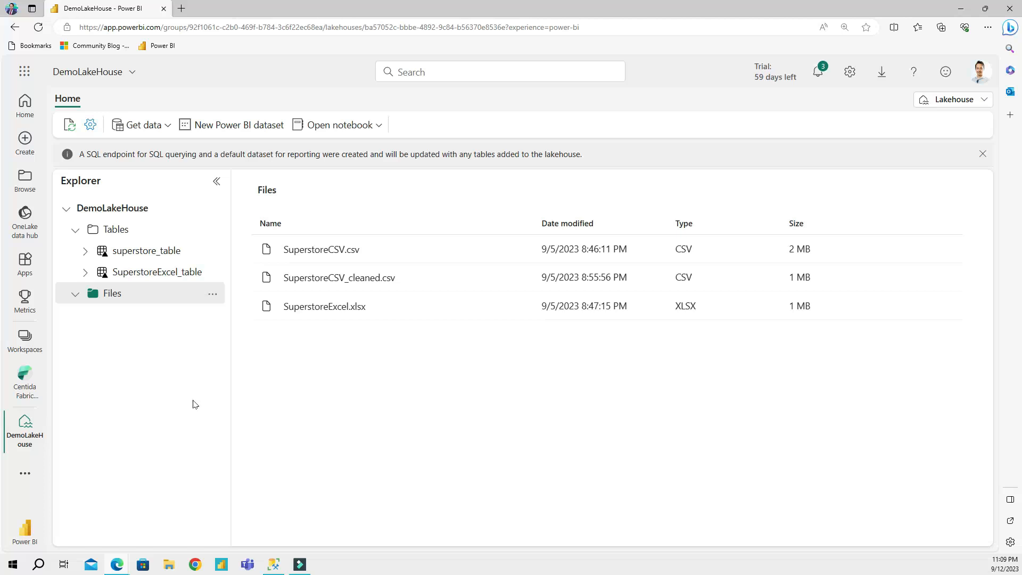
pyautogui.rightClick(323, 252)
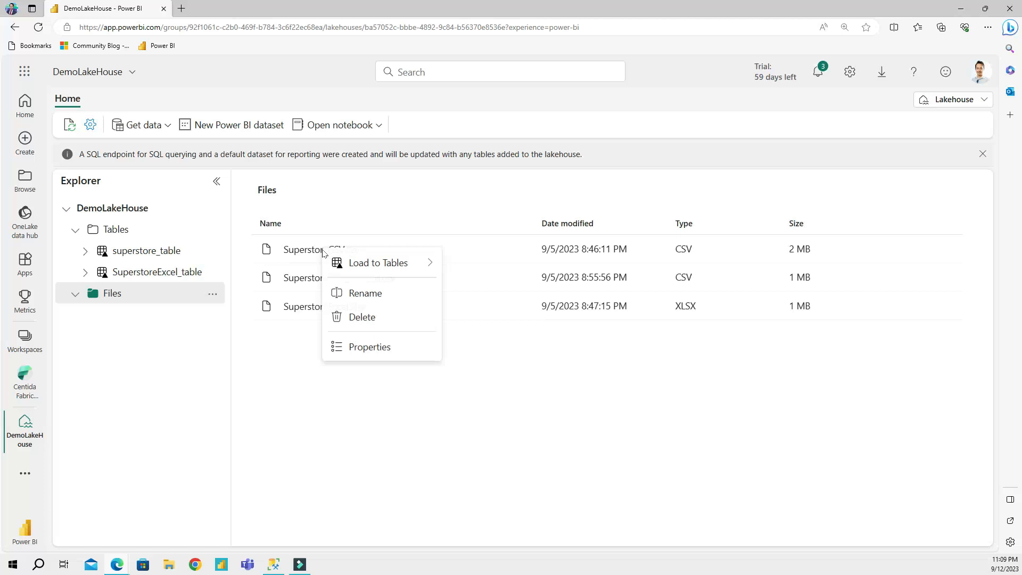
pyautogui.moveTo(361, 266)
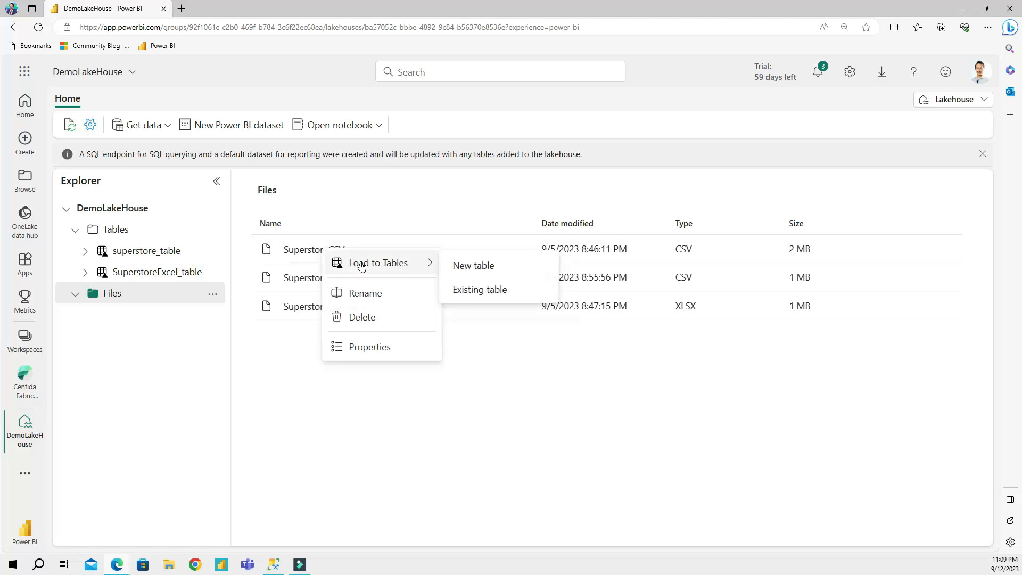
pyautogui.click(272, 386)
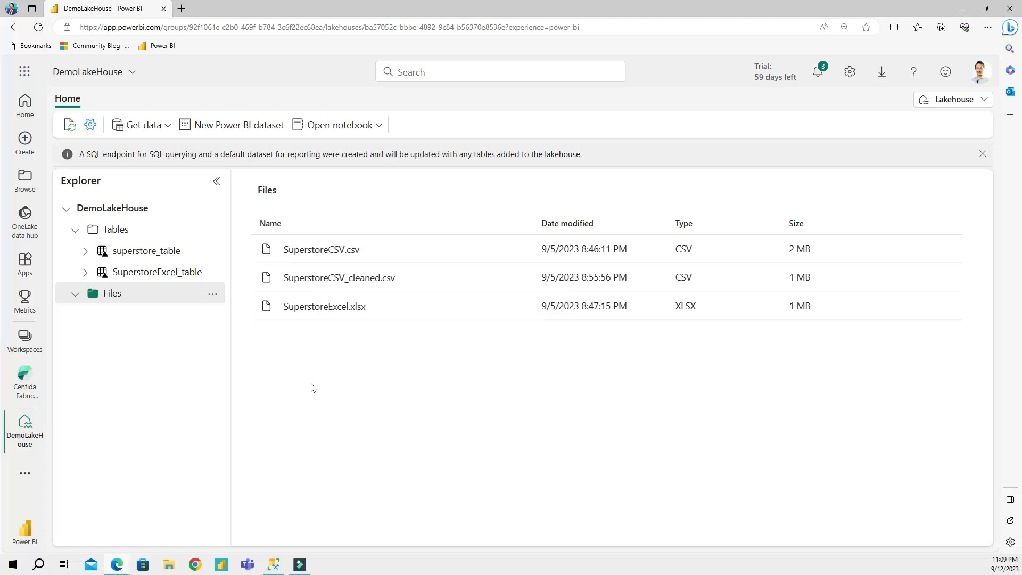
# Create a new data pipeline named pipeline1 from the lakehouse.
pyautogui.click(156, 128)
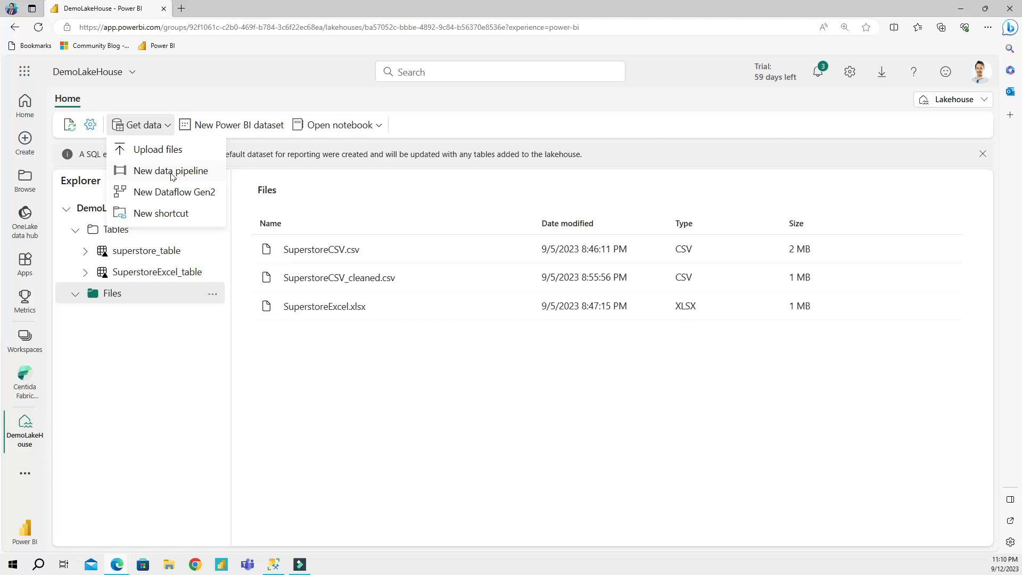
pyautogui.click(170, 367)
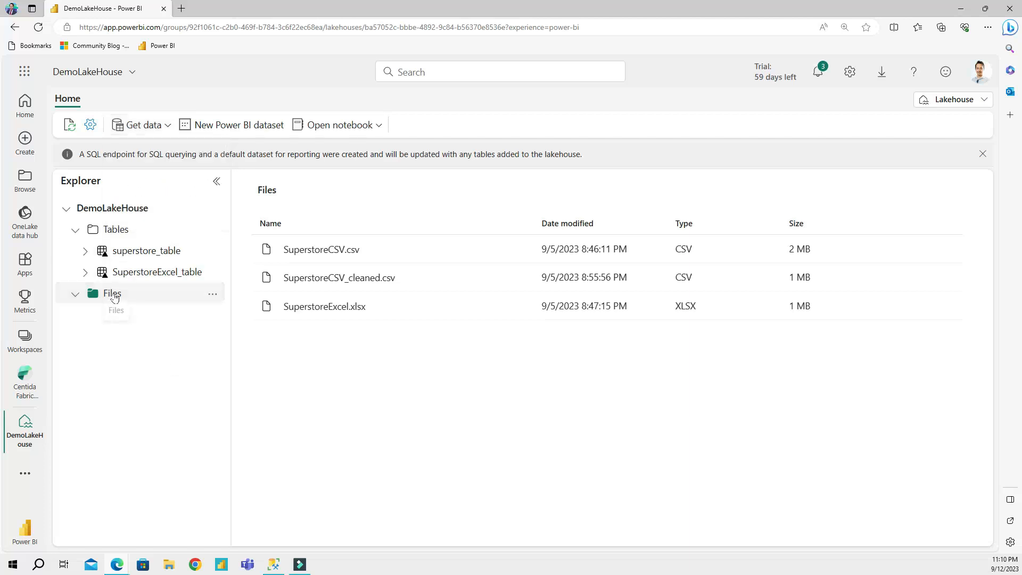
pyautogui.click(169, 131)
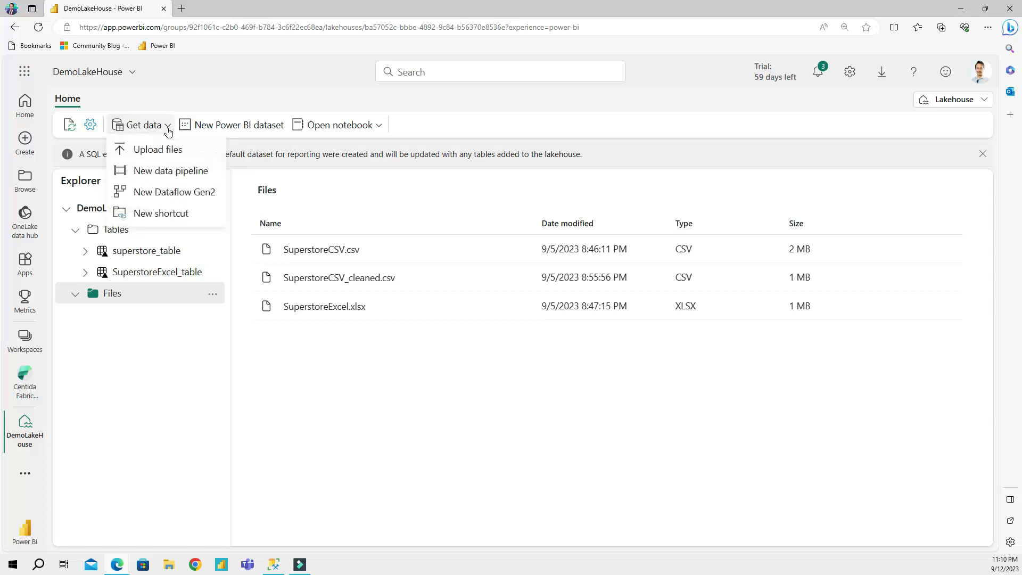
pyautogui.click(189, 171)
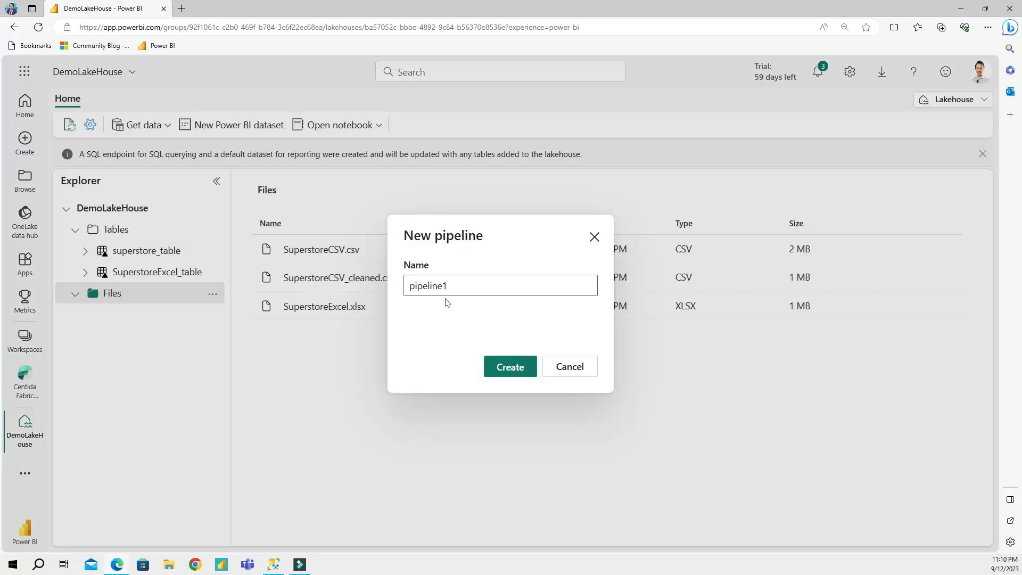
pyautogui.click(452, 285)
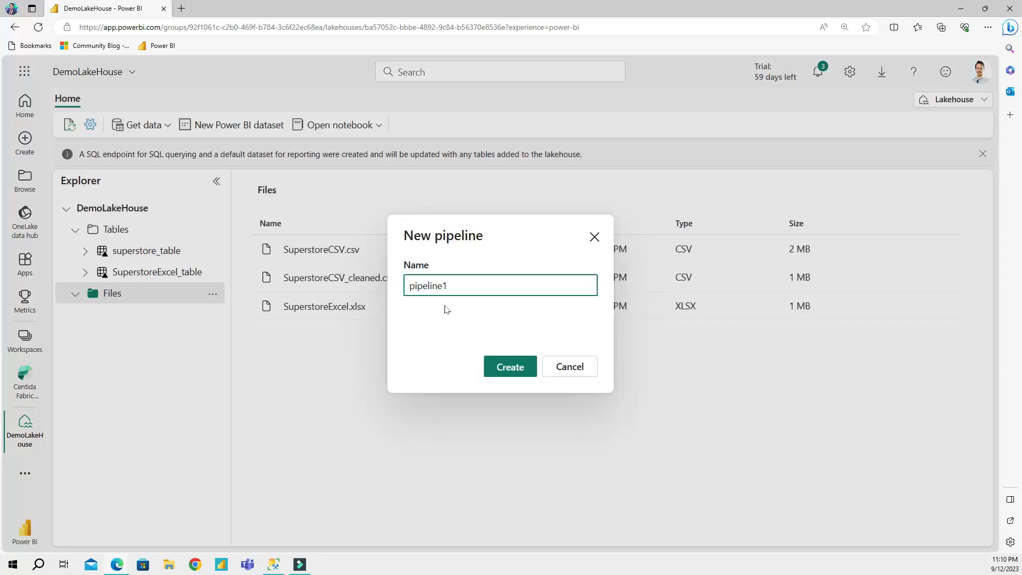
pyautogui.click(507, 368)
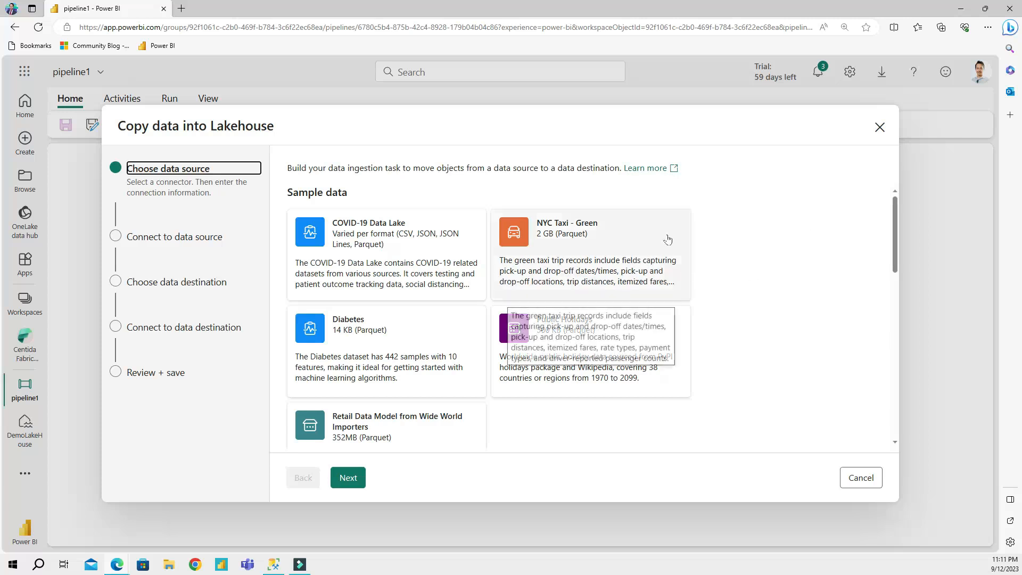
# Choose Azure SQL Database as the data source for the copy and continue to its connection settings.
pyautogui.scroll(-3, 619, 275)
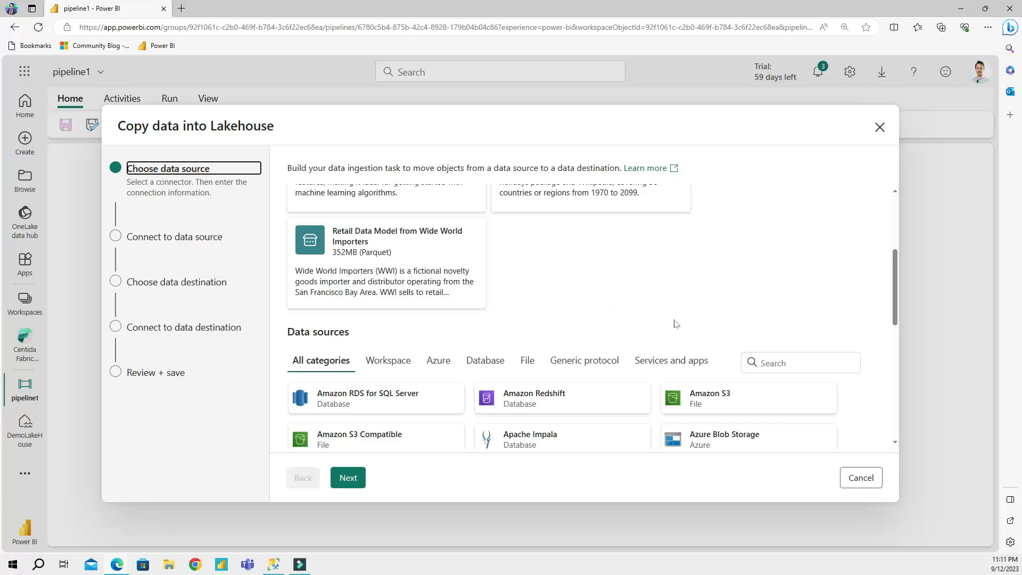
pyautogui.scroll(-2, 678, 313)
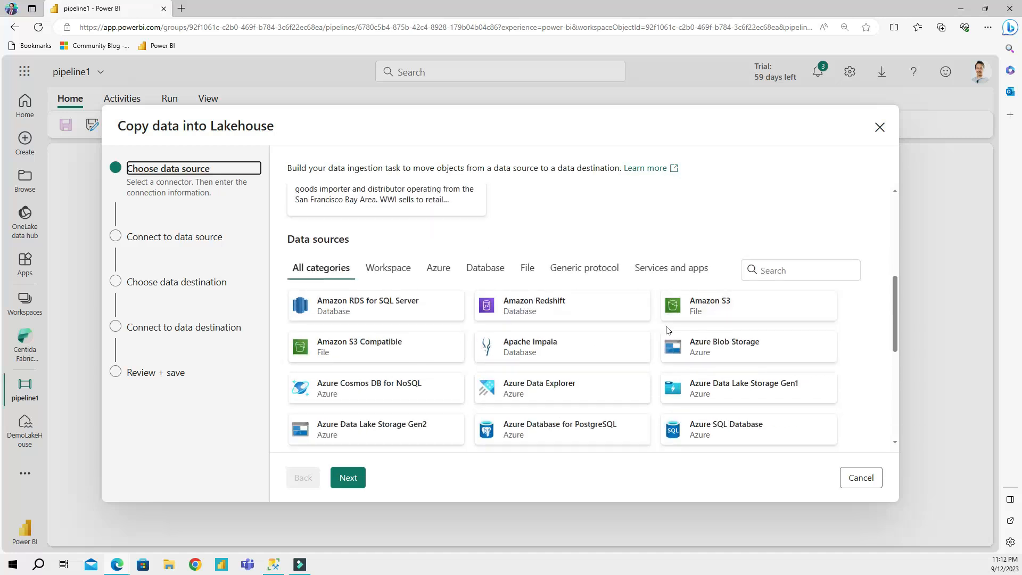
pyautogui.scroll(-2, 671, 318)
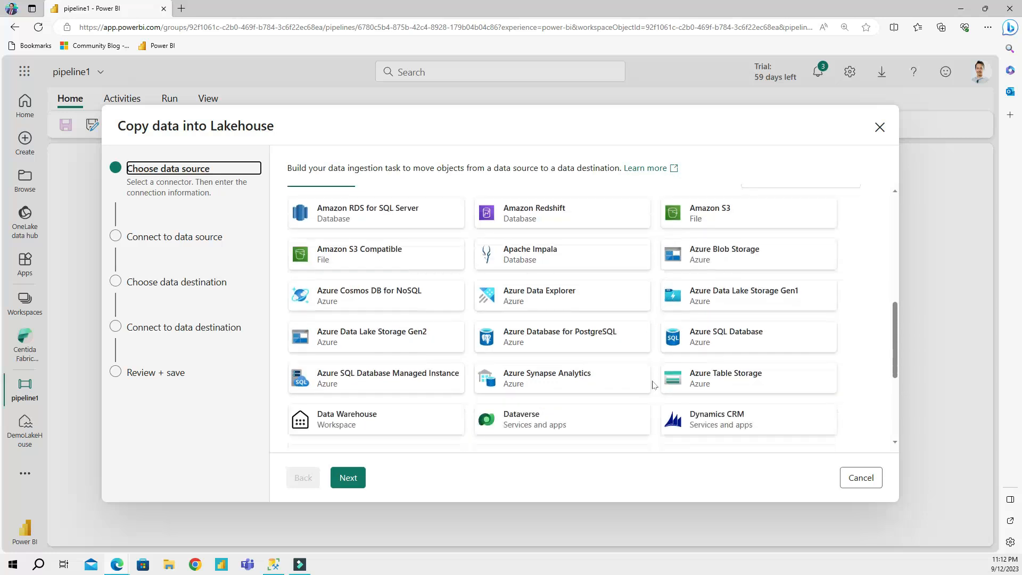
pyautogui.click(711, 334)
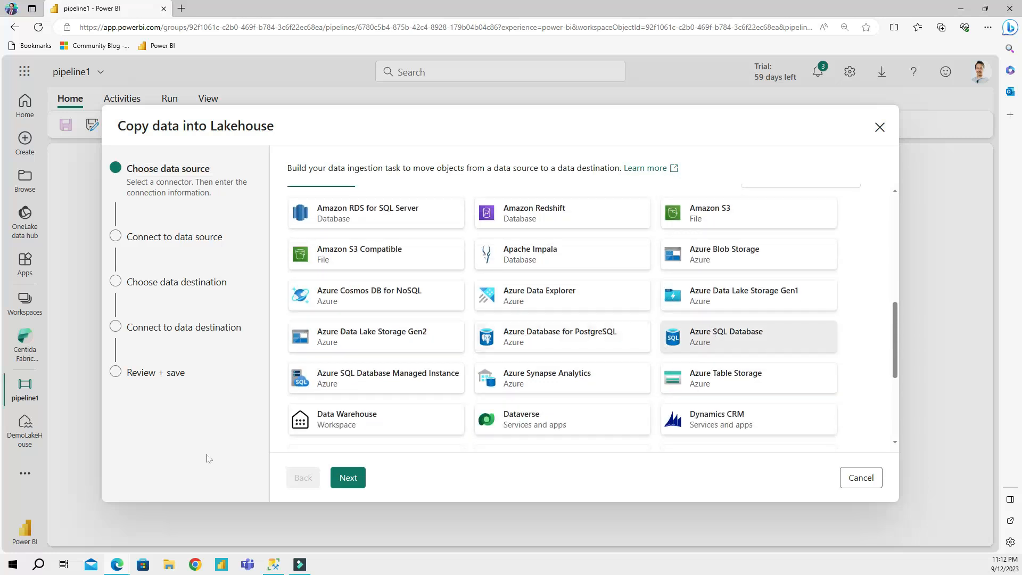
pyautogui.click(349, 479)
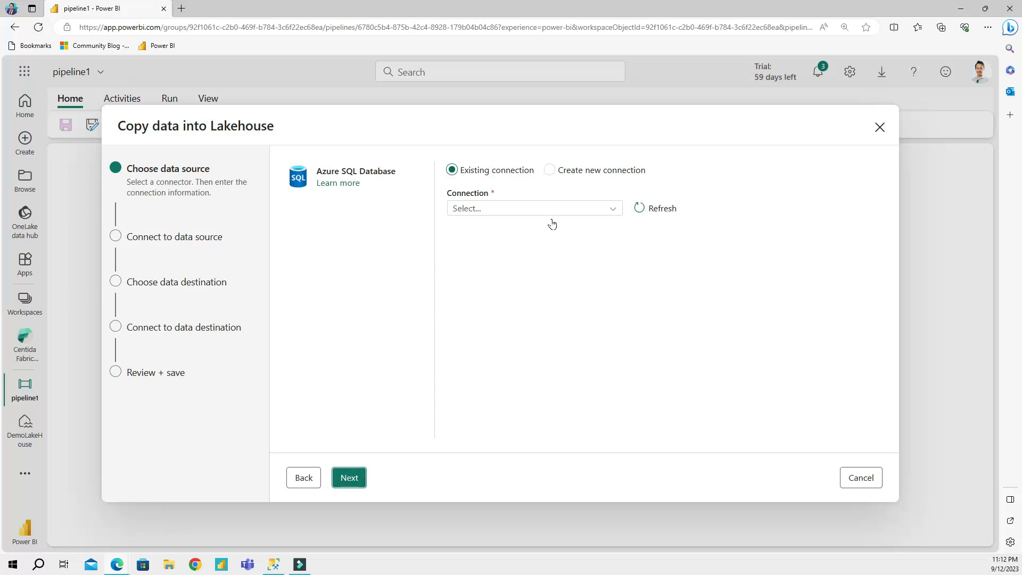
pyautogui.click(601, 179)
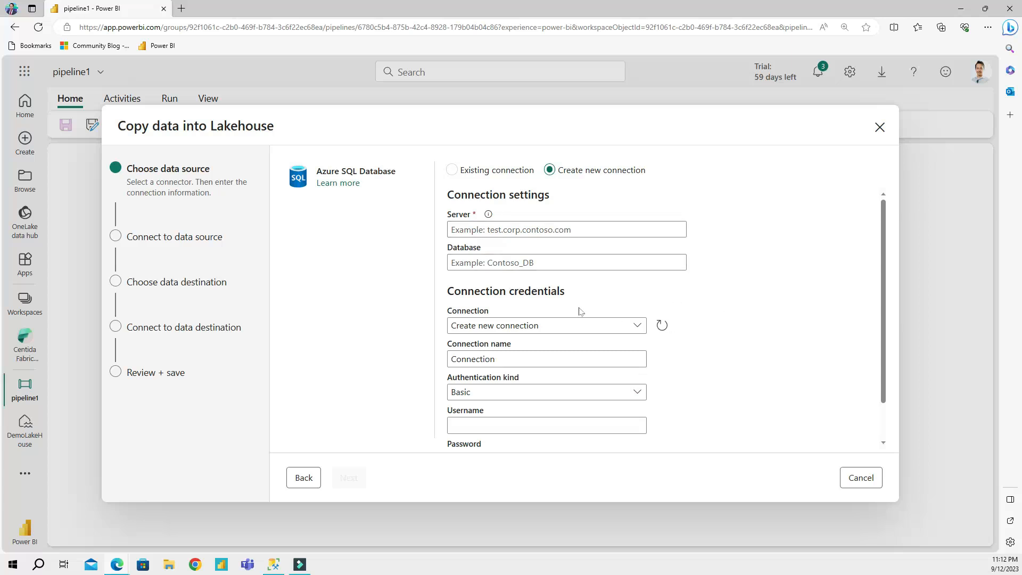
pyautogui.scroll(-1, 723, 354)
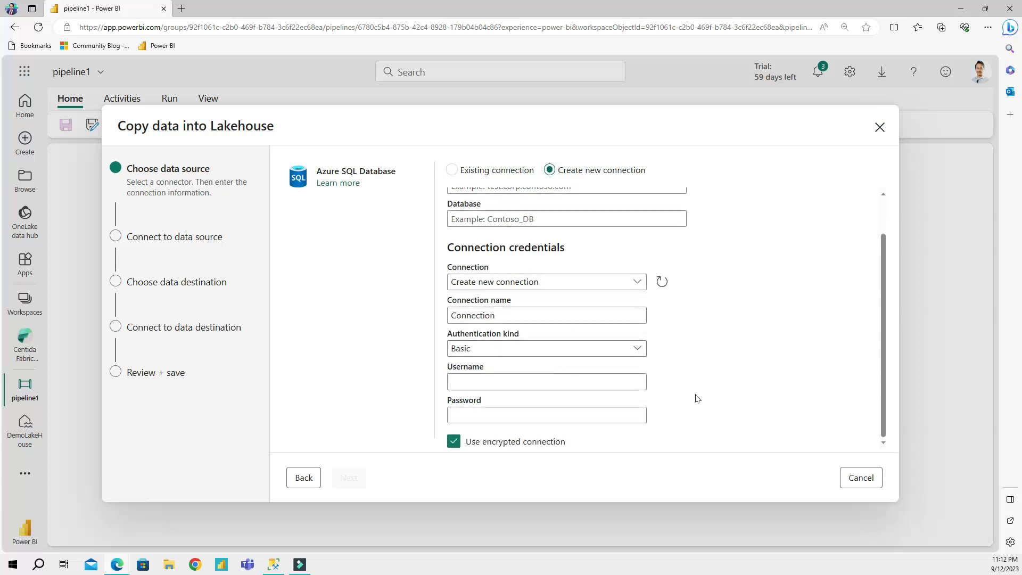
pyautogui.scroll(1, 692, 402)
pyautogui.click(480, 172)
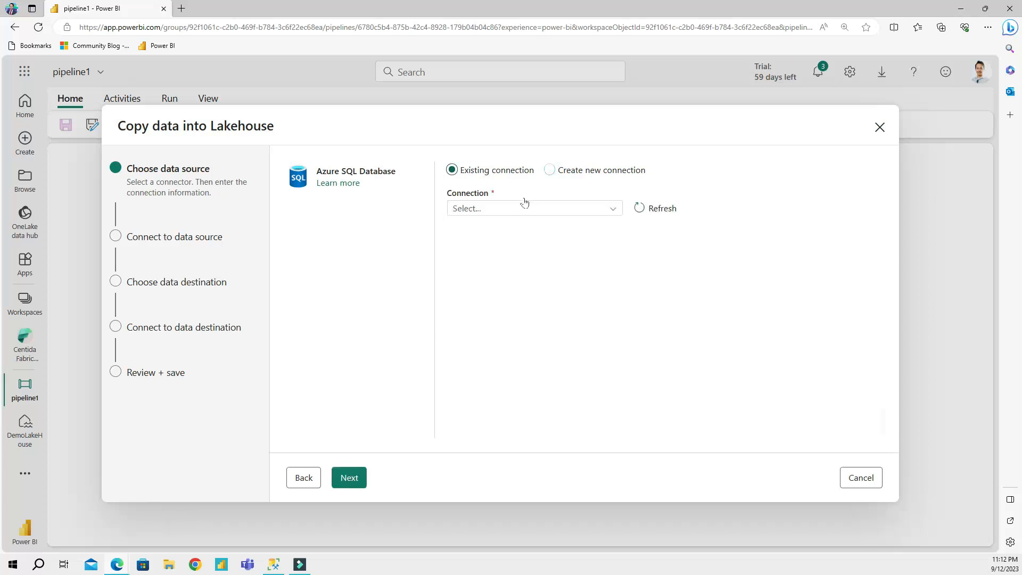
# Use the existing vpsql72581.database.windows.net connection, test it, and continue to the table selection.
pyautogui.click(551, 212)
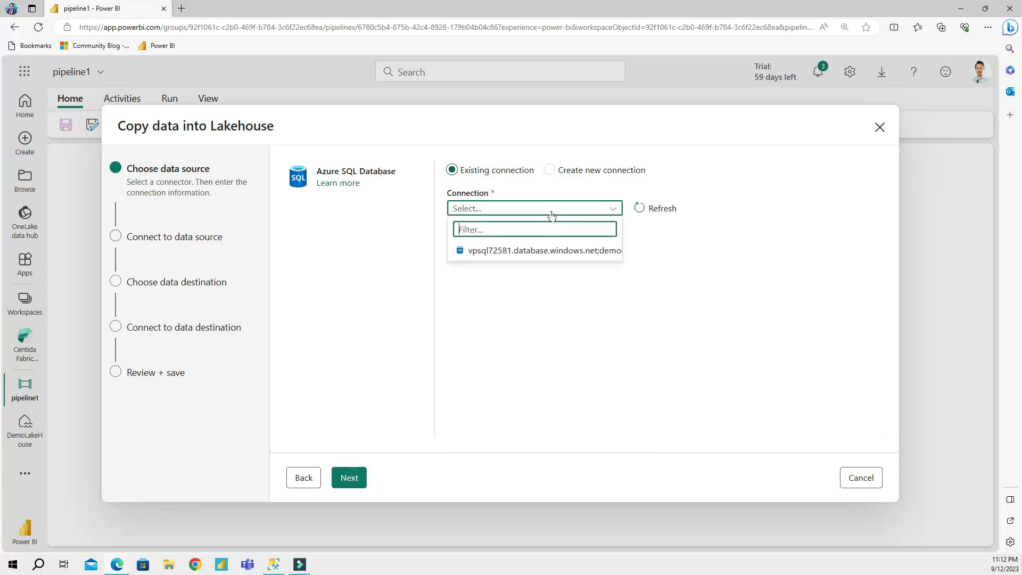
pyautogui.click(525, 251)
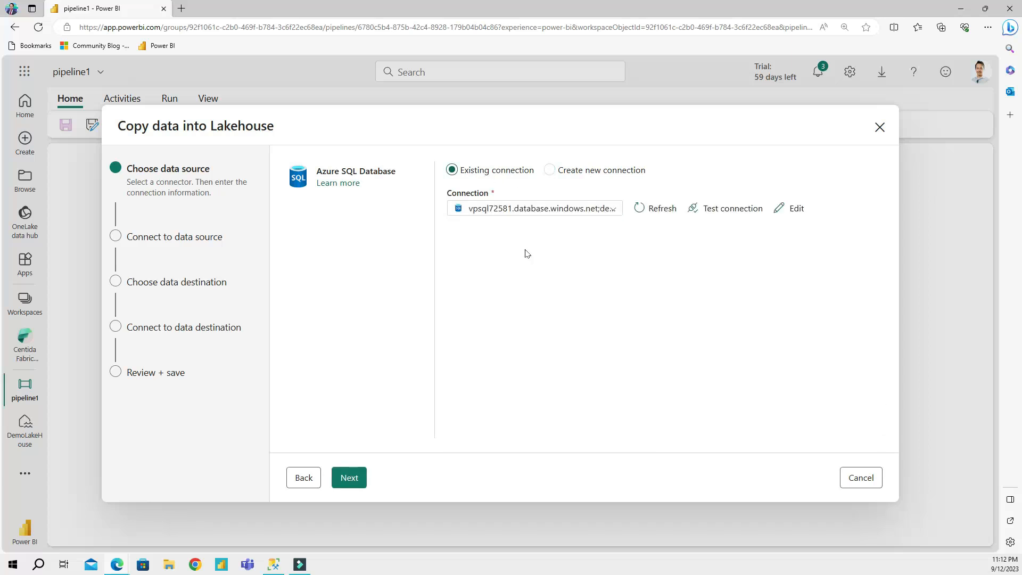
pyautogui.click(714, 211)
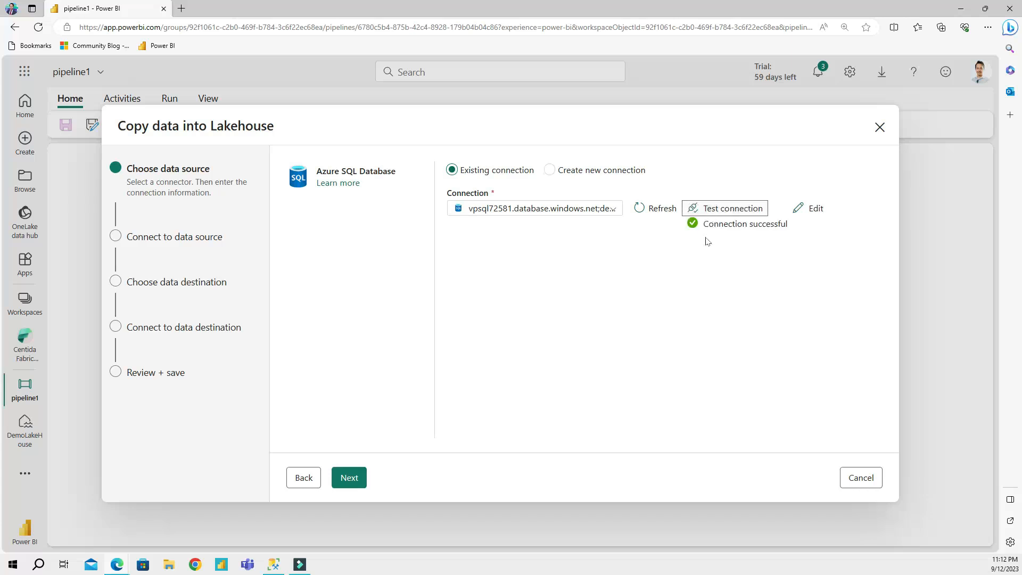
pyautogui.click(356, 483)
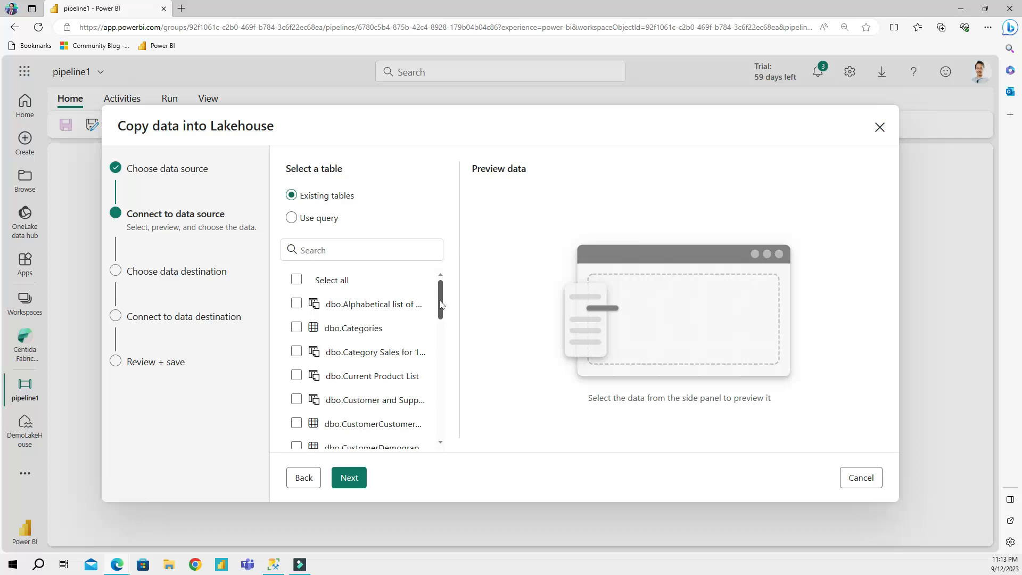
# Select the tables dbo.Categories, dbo.Orders and dbo.Products for copying into the existing DemoLakeHouse.
pyautogui.click(297, 328)
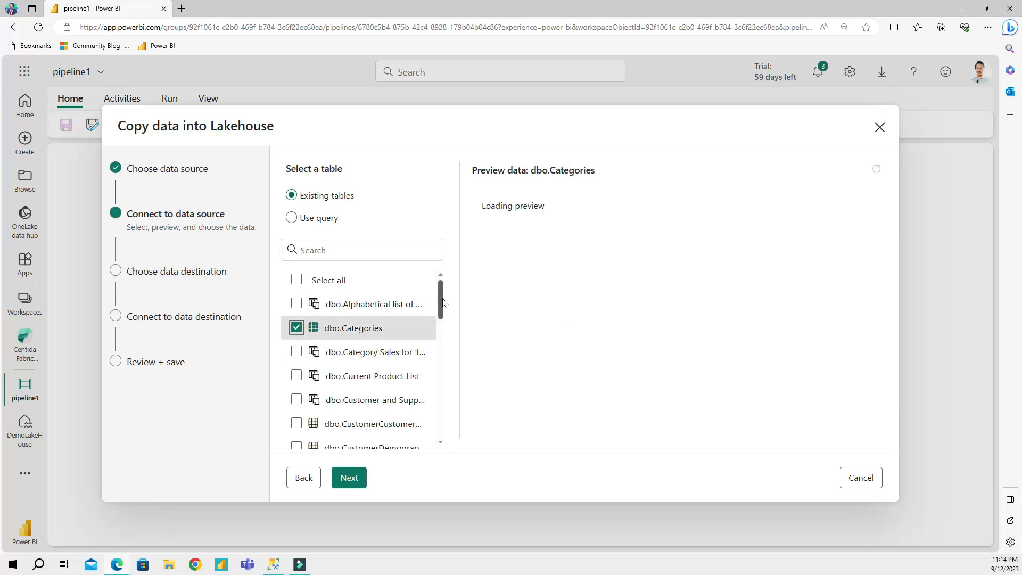
pyautogui.moveTo(443, 303); pyautogui.dragTo(442, 353)
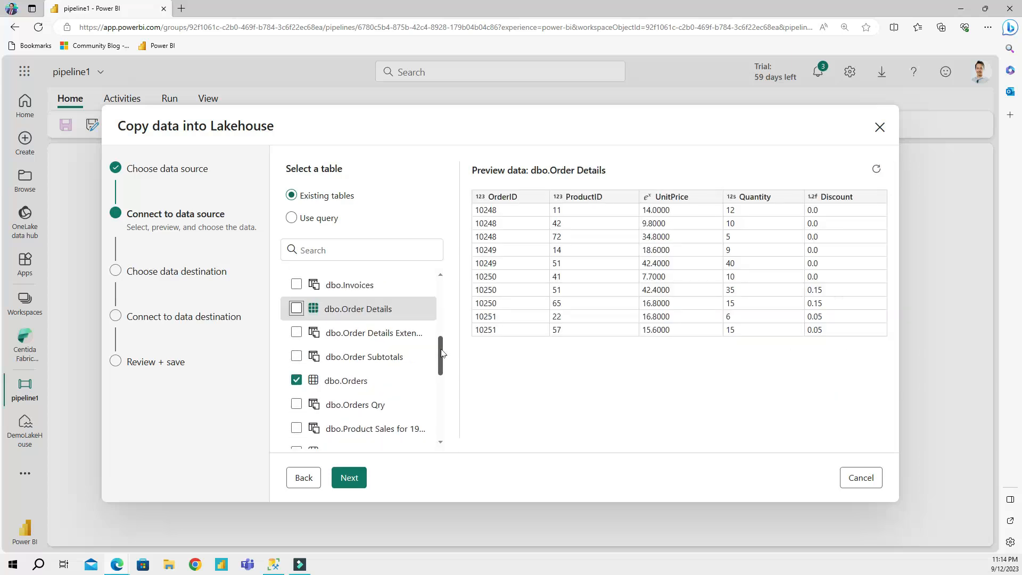
pyautogui.moveTo(442, 354); pyautogui.dragTo(446, 318)
pyautogui.click(410, 376)
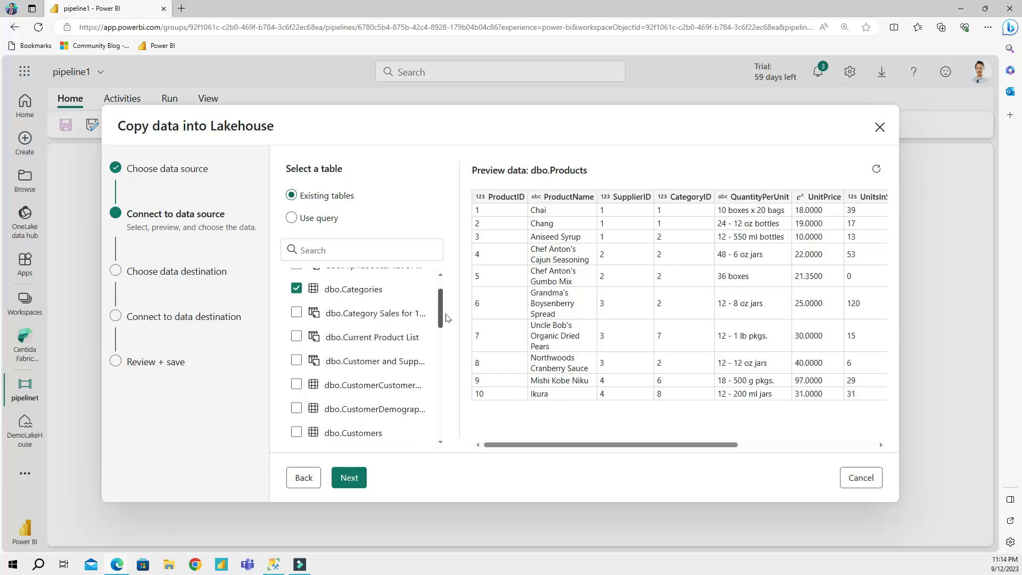
pyautogui.click(355, 479)
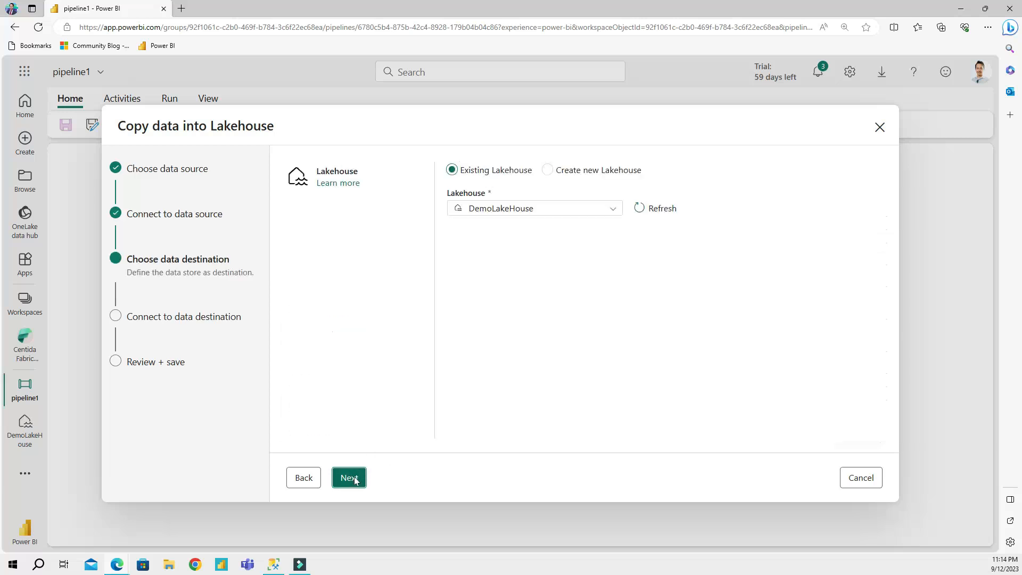
pyautogui.click(532, 320)
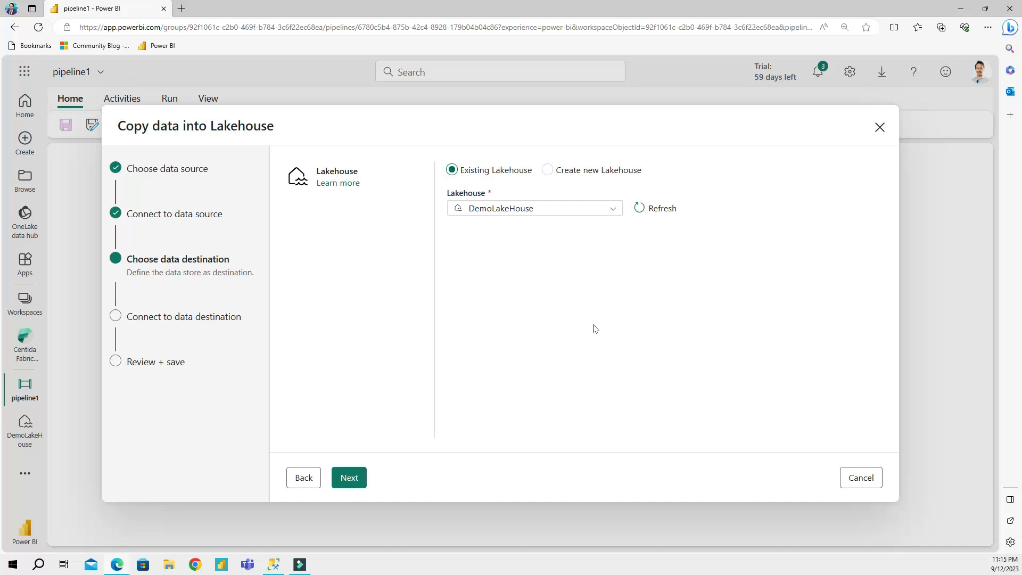
pyautogui.click(353, 482)
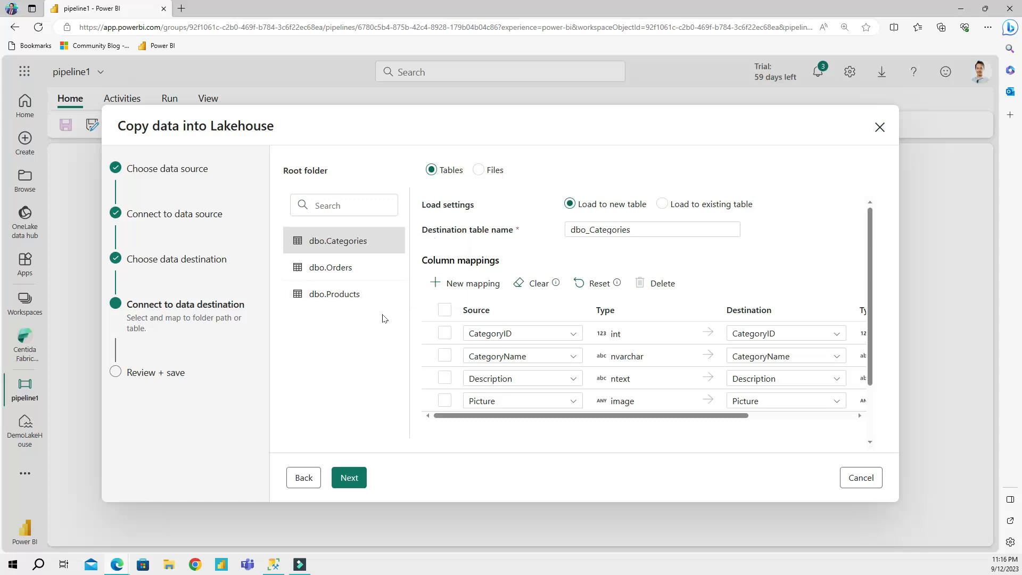
# Select the CategoryID, CategoryName, Description and Picture column mappings of dbo.Categories.
pyautogui.click(445, 334)
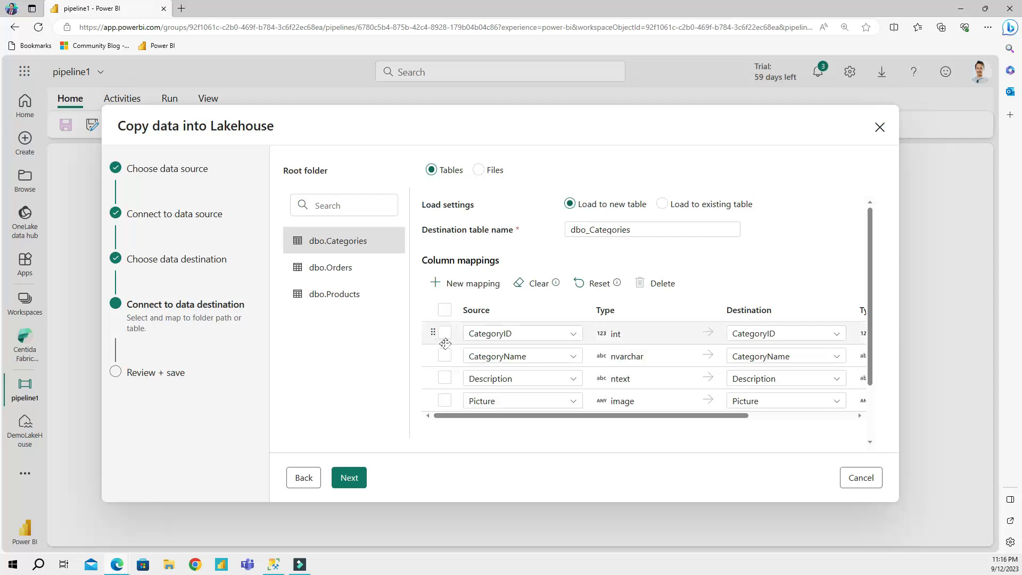
pyautogui.click(445, 333)
pyautogui.click(445, 355)
pyautogui.click(445, 378)
pyautogui.click(445, 400)
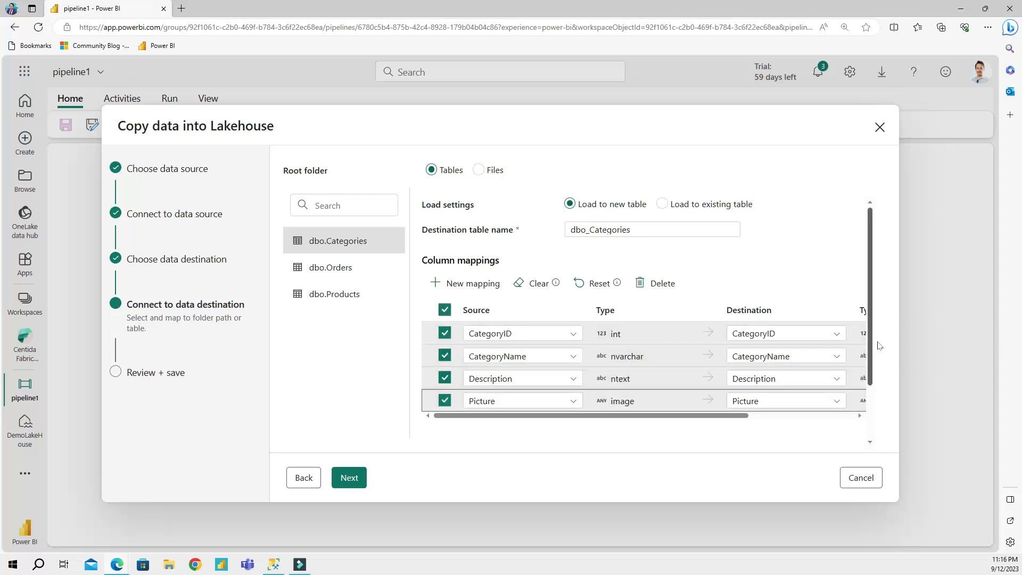
# Review the column mappings of dbo.Products and open the ProductID destination column name for editing.
pyautogui.scroll(-2, 858, 363)
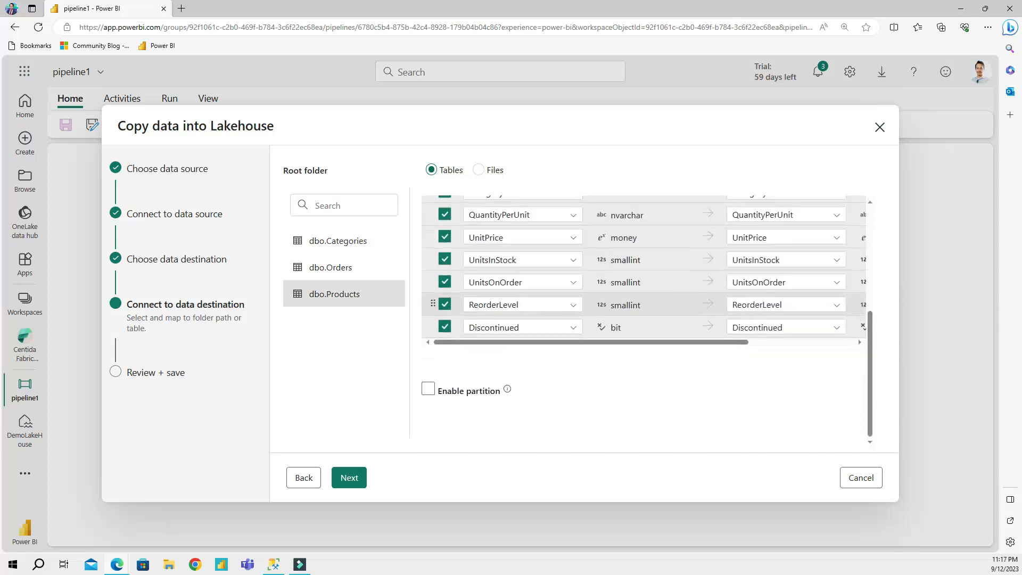
pyautogui.scroll(2, 433, 327)
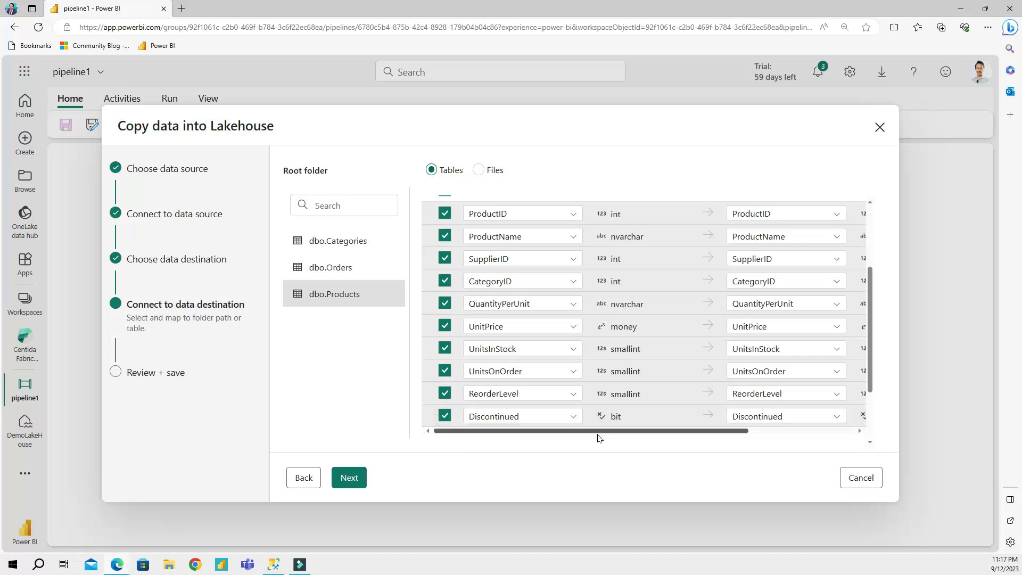
pyautogui.scroll(3, 617, 405)
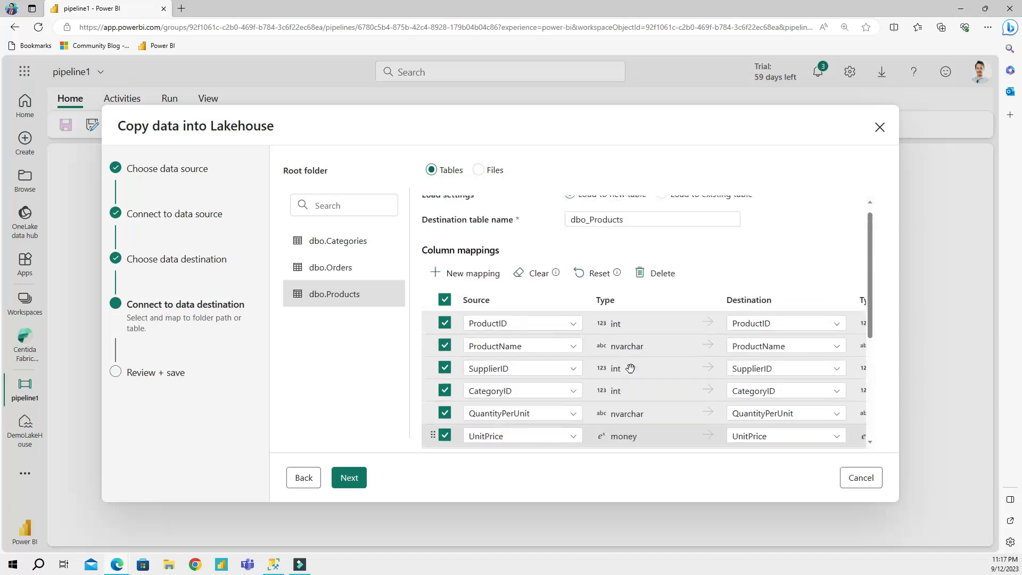
pyautogui.scroll(-2, 677, 359)
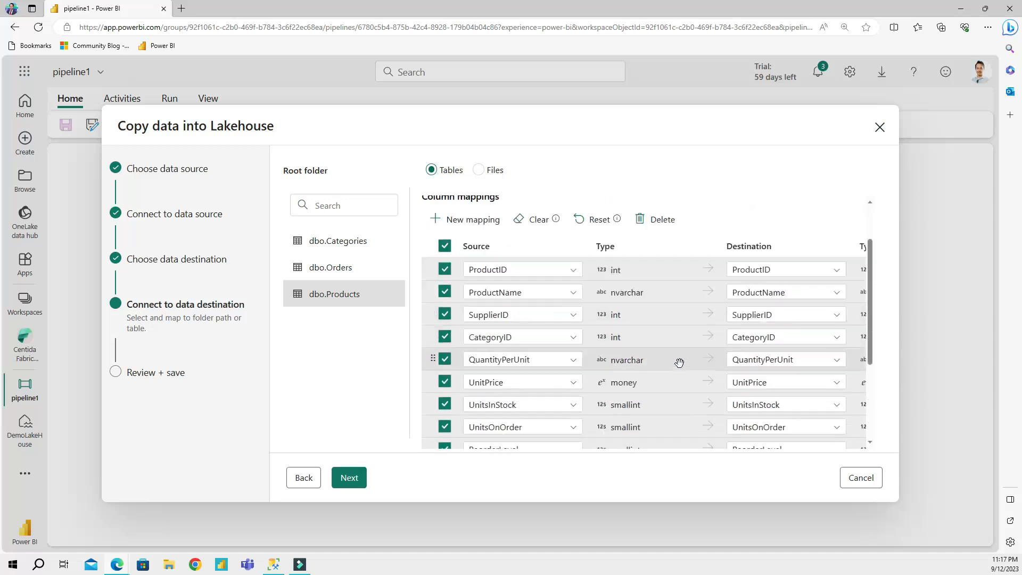
pyautogui.click(777, 245)
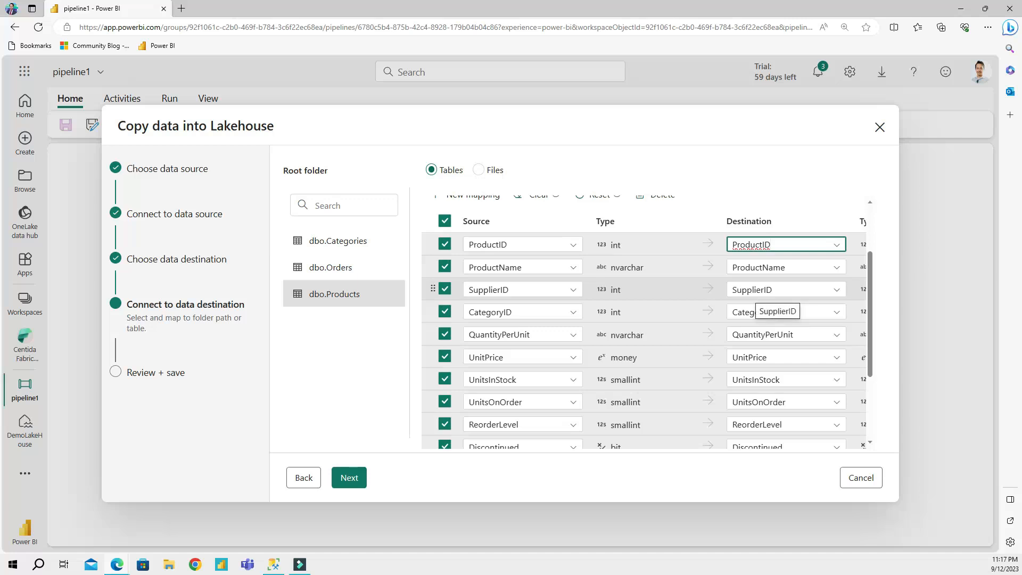
pyautogui.press('Tab')
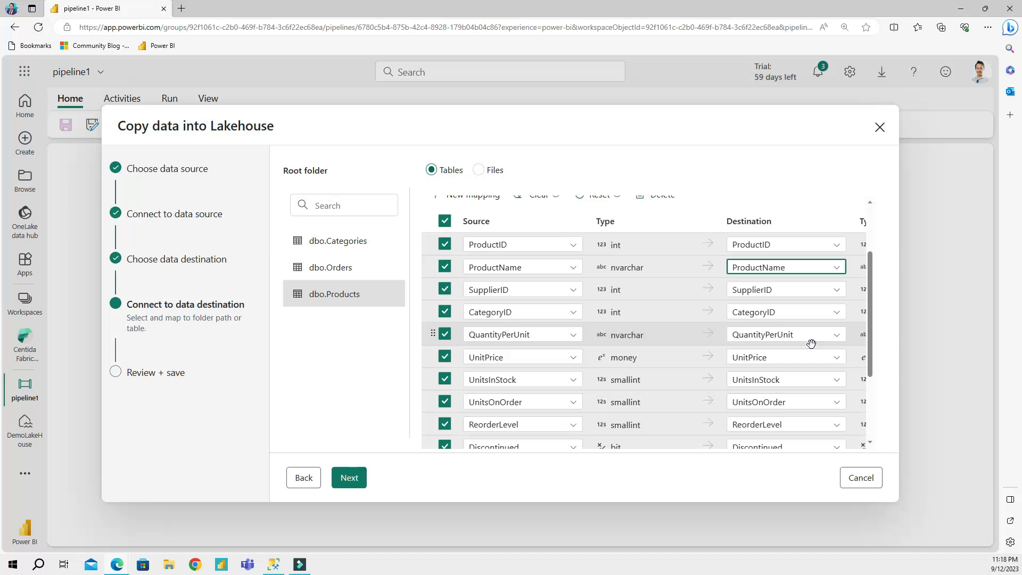
pyautogui.press('BackSpace')
pyautogui.press('BackSpace')
pyautogui.press('BackSpace')
pyautogui.write('CategoryNam')
pyautogui.write('e')
pyautogui.press('Left')
pyautogui.press('Left')
pyautogui.press('Left')
pyautogui.press('Left')
pyautogui.press('BackSpace')
pyautogui.press('BackSpace')
pyautogui.press('BackSpace')
pyautogui.press('BackSpace')
pyautogui.press('BackSpace')
pyautogui.press('BackSpace')
pyautogui.press('BackSpace')
pyautogui.press('BackSpace')
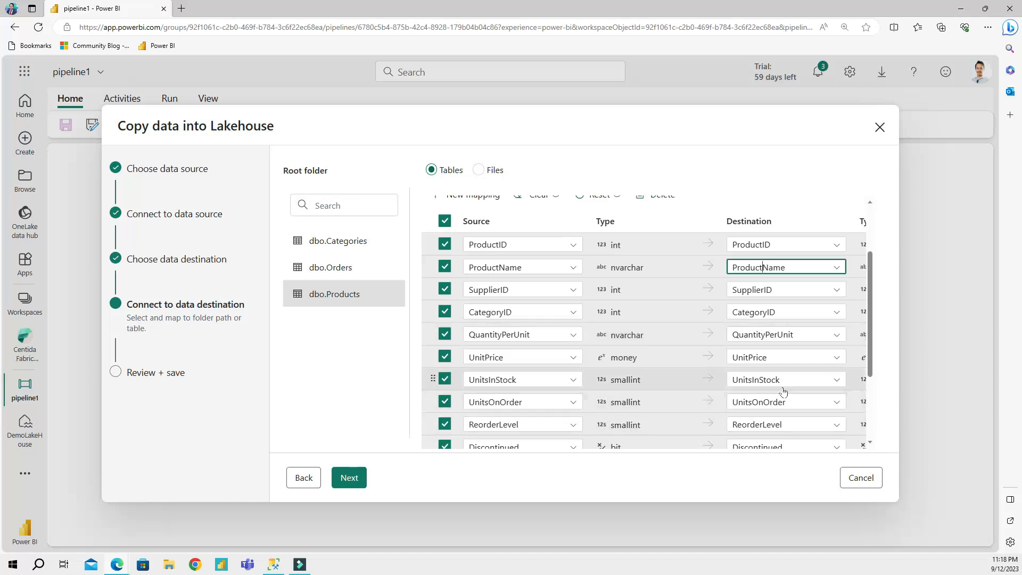
# Accept the column mappings, save the copy pipeline with immediate data transfer enabled, and dismiss the pipeline run parameters.
pyautogui.scroll(-3, 783, 387)
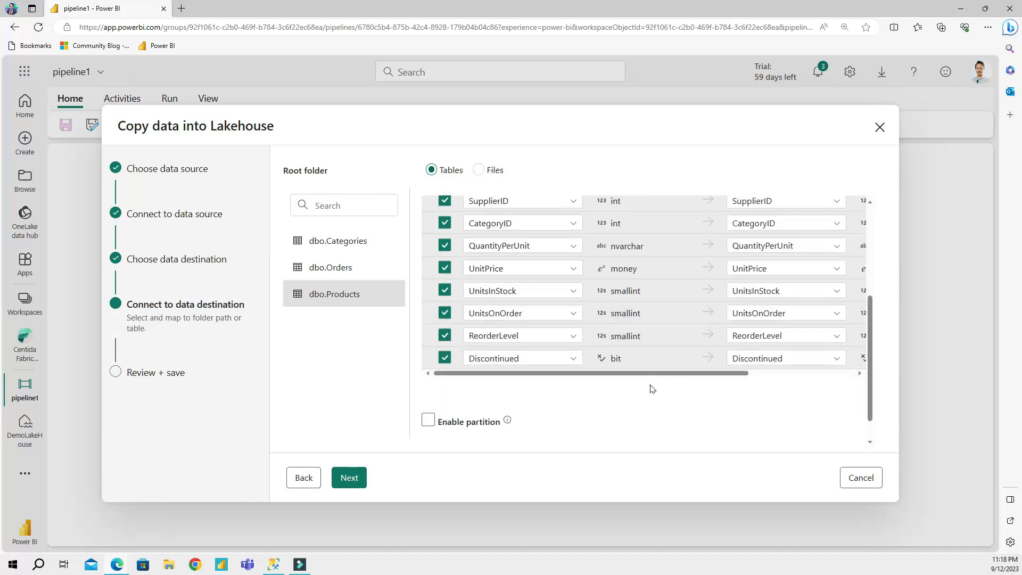
pyautogui.click(357, 481)
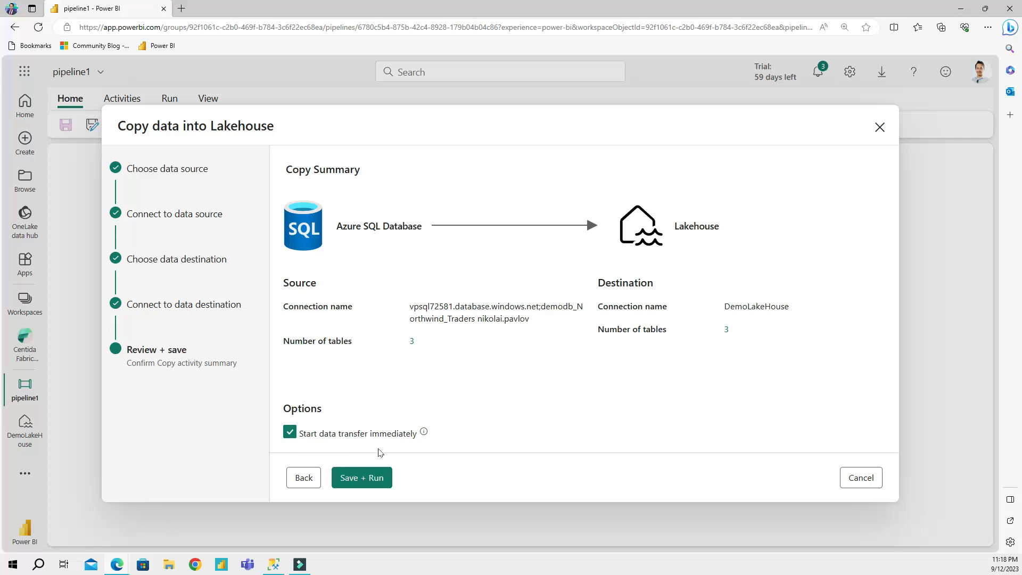
pyautogui.click(368, 484)
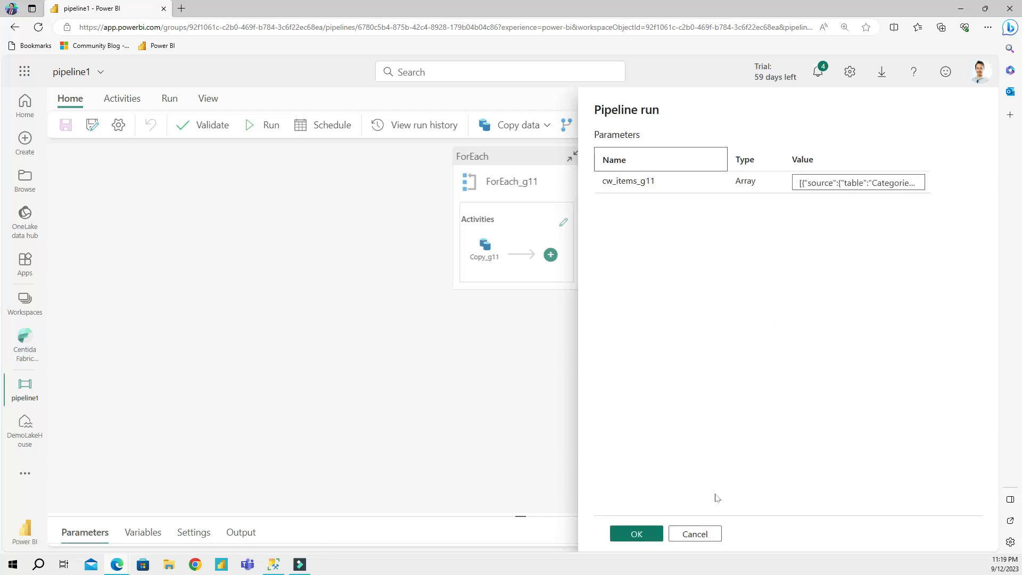
pyautogui.press('Escape')
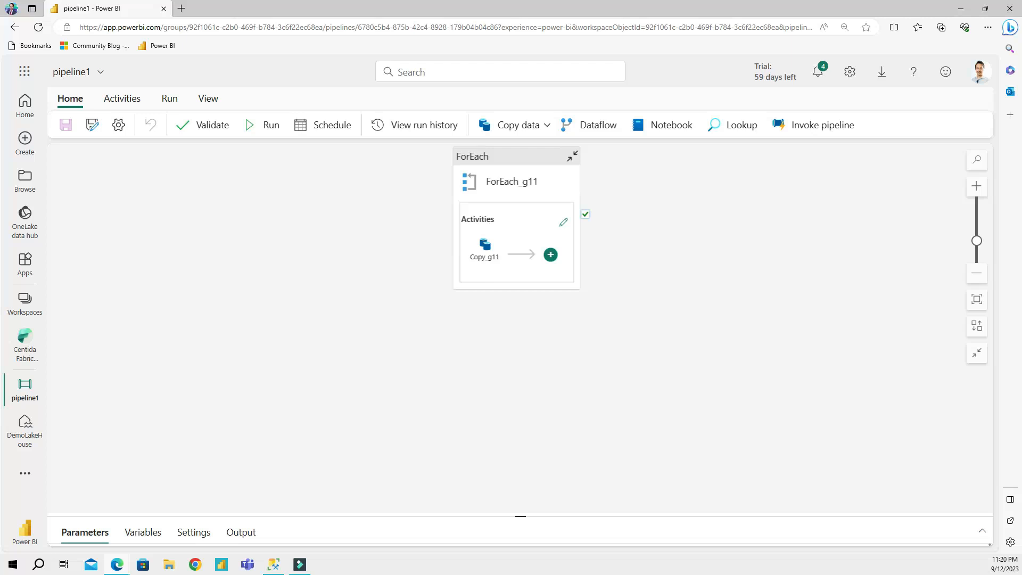
# Add a Script activity beside ForEach_g11 and connect it to the ForEach's on-completion output.
pyautogui.moveTo(511, 156); pyautogui.dragTo(292, 196)
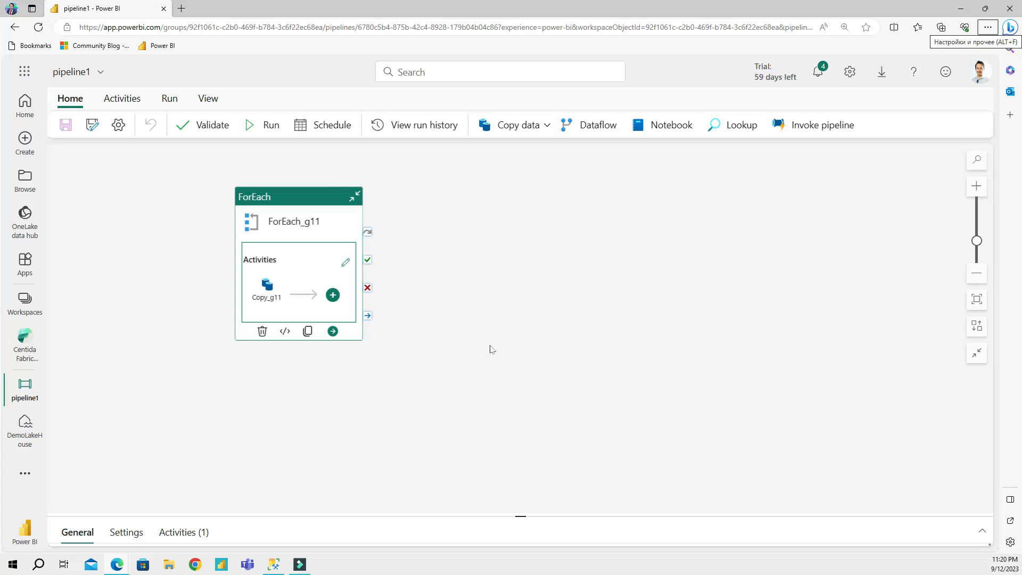
pyautogui.click(122, 99)
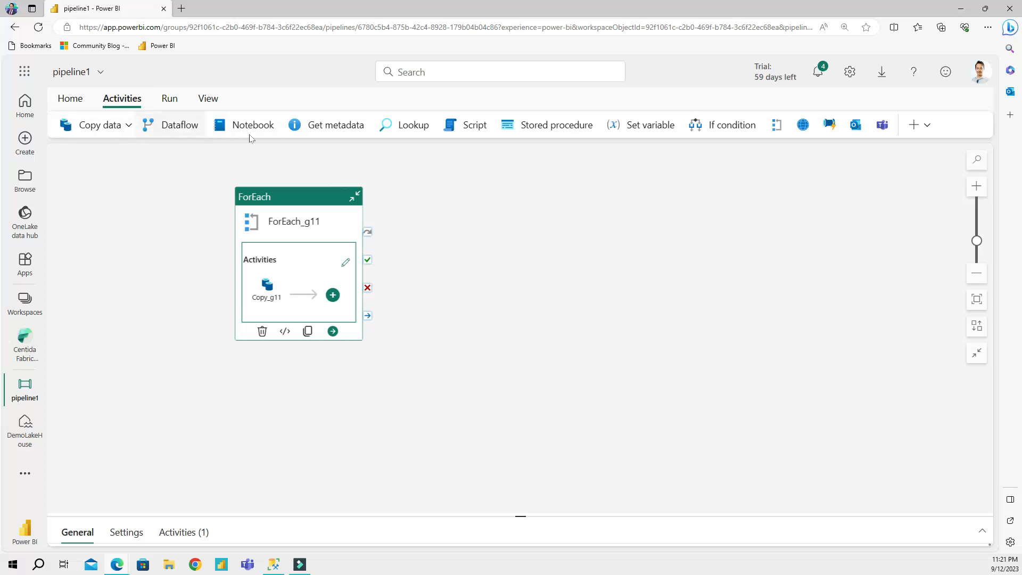
pyautogui.click(471, 130)
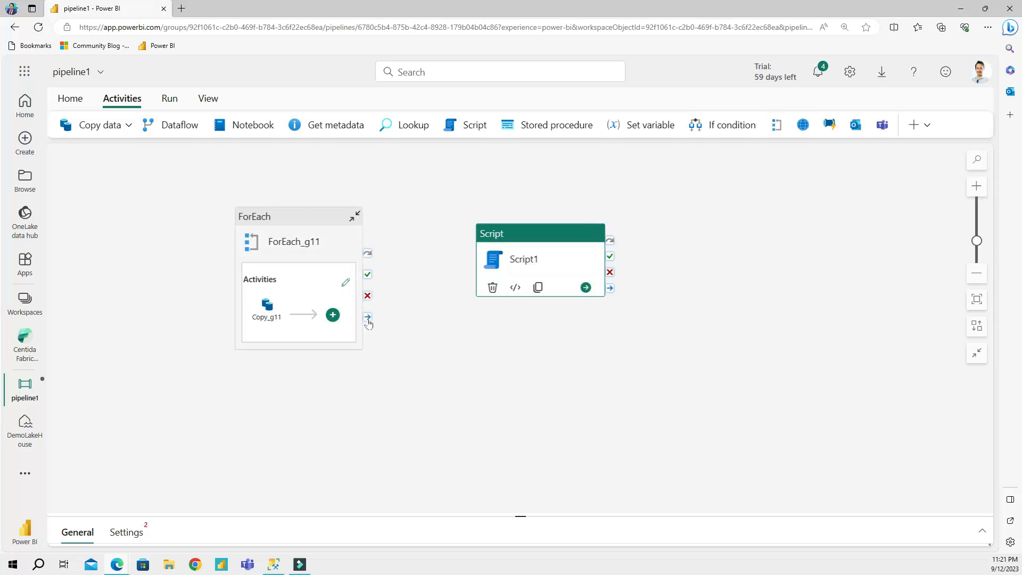
pyautogui.moveTo(367, 318); pyautogui.dragTo(495, 249)
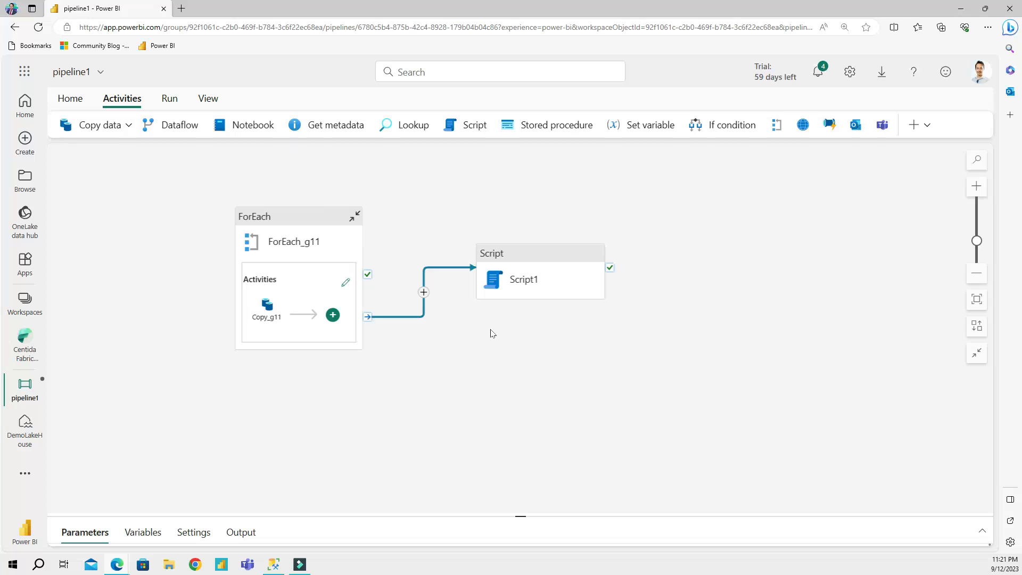
# Examine the general properties and the data store and connection settings of the Script1 activity.
pyautogui.click(536, 258)
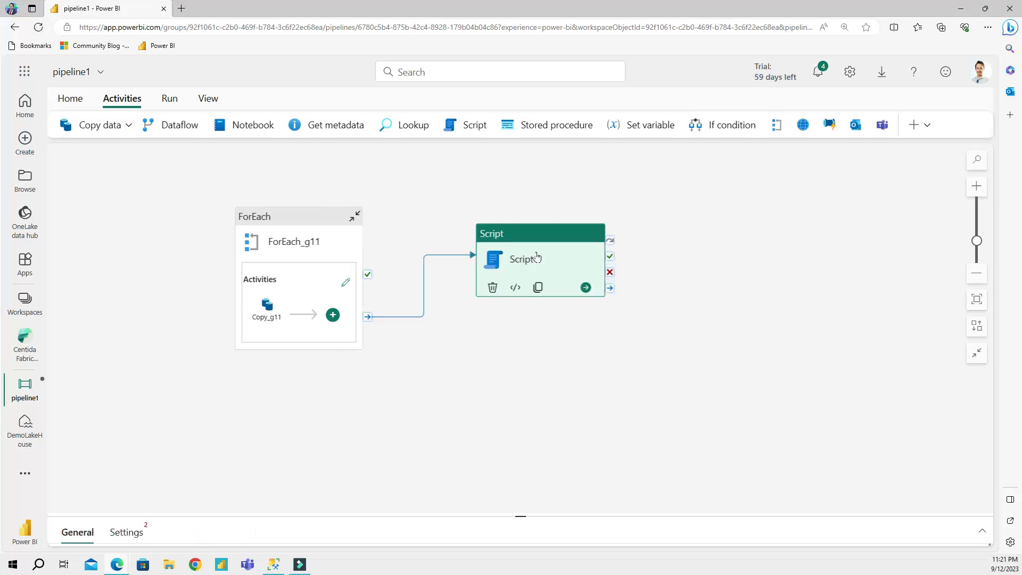
pyautogui.click(126, 531)
pyautogui.scroll(-3, 227, 488)
pyautogui.scroll(3, 230, 487)
pyautogui.click(64, 531)
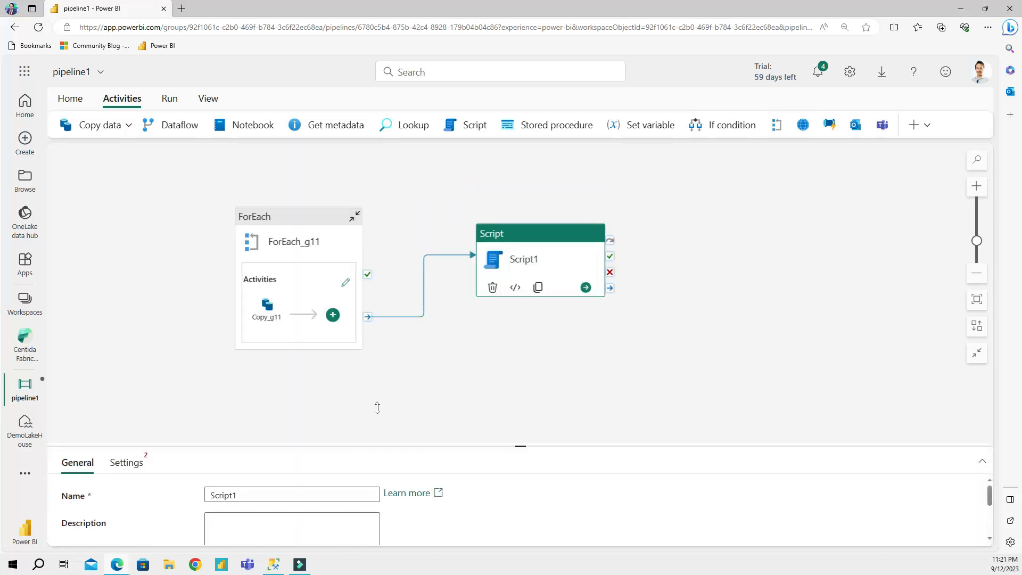
pyautogui.moveTo(380, 388); pyautogui.dragTo(381, 375)
pyautogui.click(291, 458)
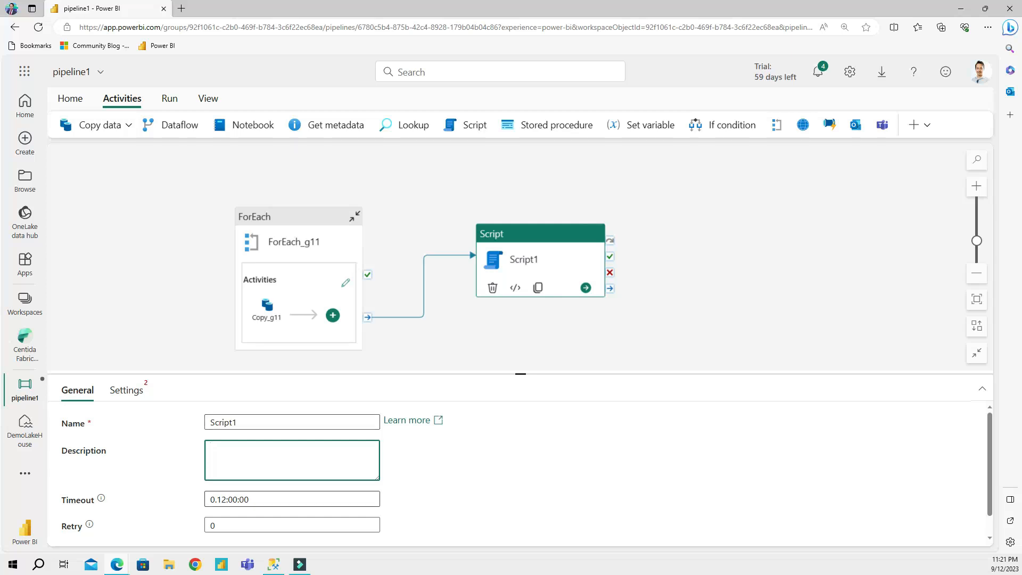
pyautogui.click(126, 390)
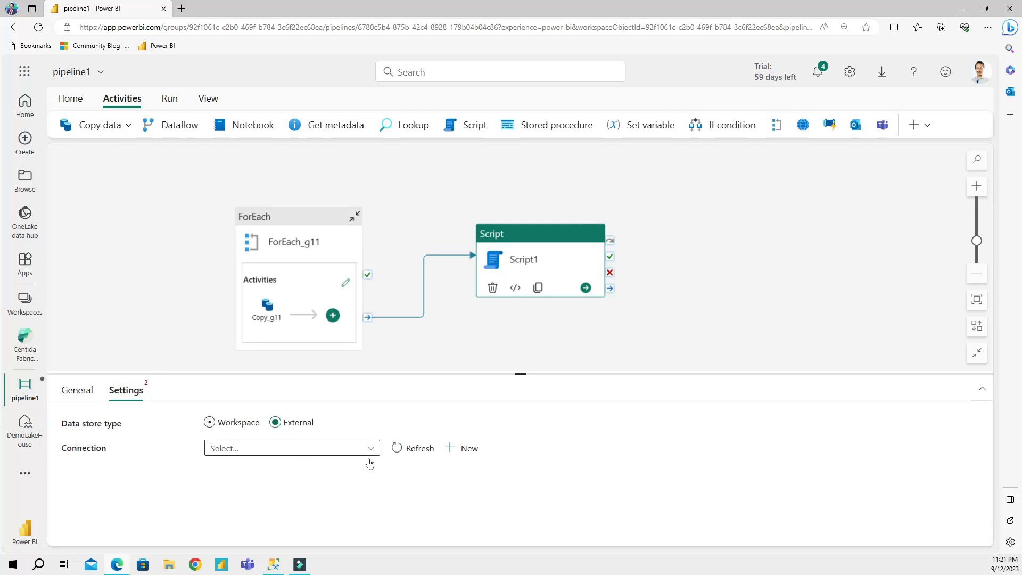
# View the JSON code of the Script1 activity and close it.
pyautogui.click(515, 288)
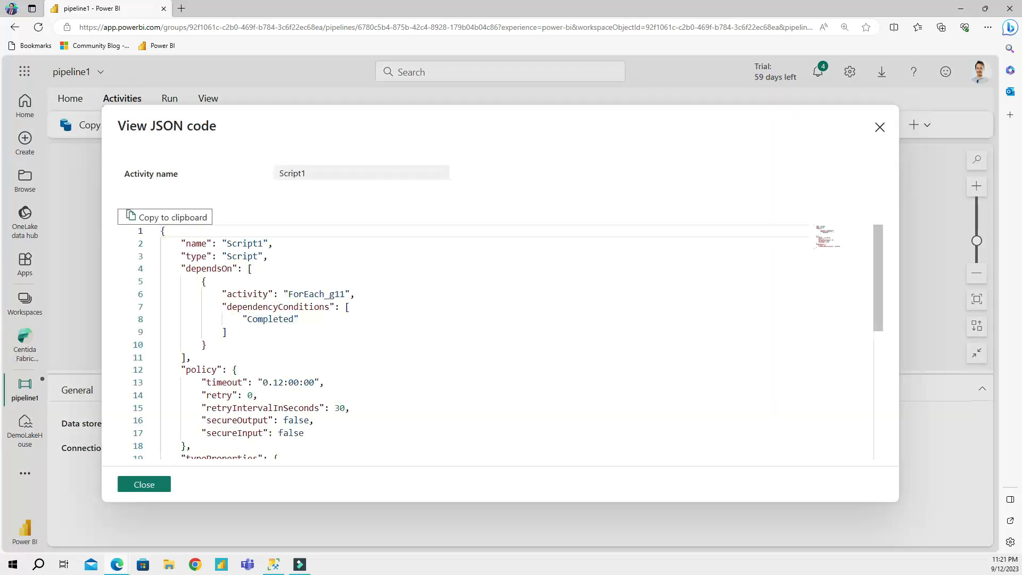
pyautogui.press('Escape')
pyautogui.press('Tab')
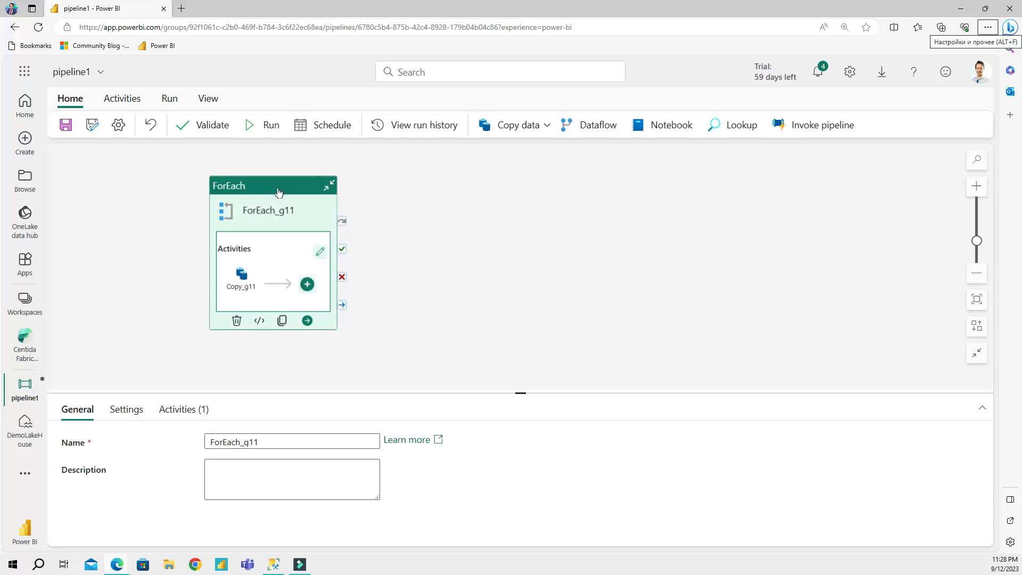
# Examine the source and destination settings of the Copy_g11 activity inside ForEach_g11.
pyautogui.moveTo(278, 192); pyautogui.dragTo(280, 182)
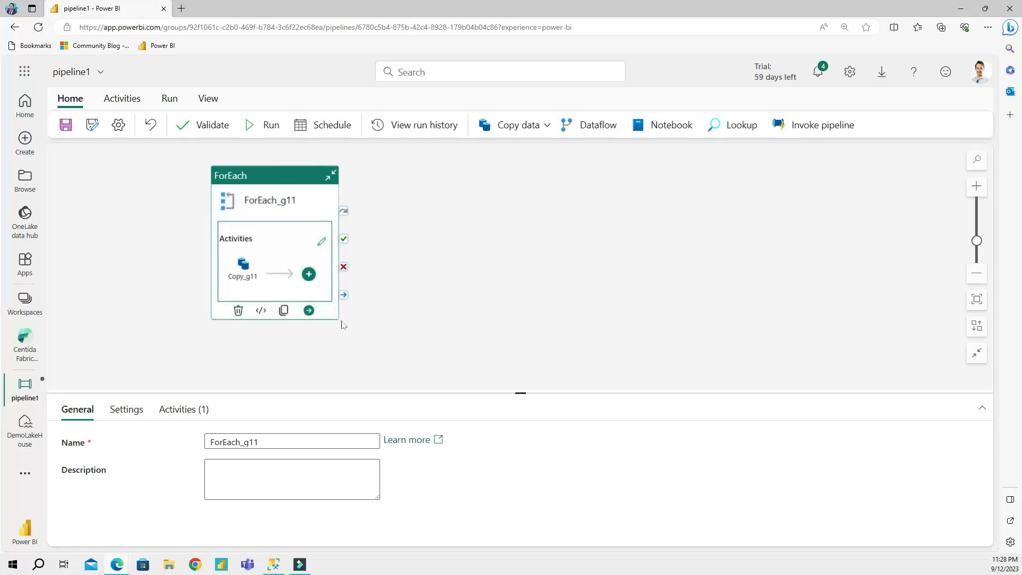
pyautogui.moveTo(520, 393); pyautogui.dragTo(521, 324)
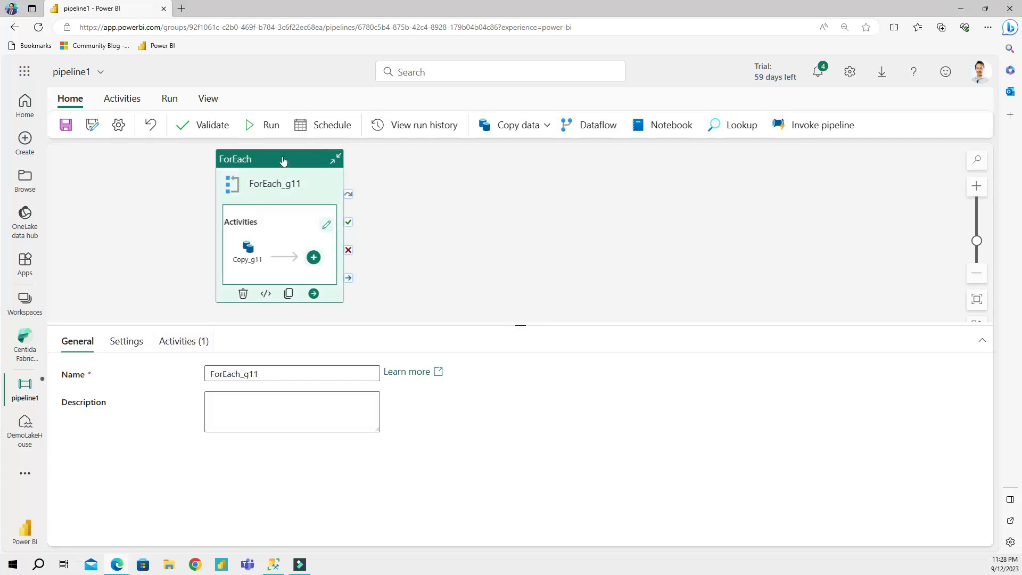
pyautogui.click(257, 255)
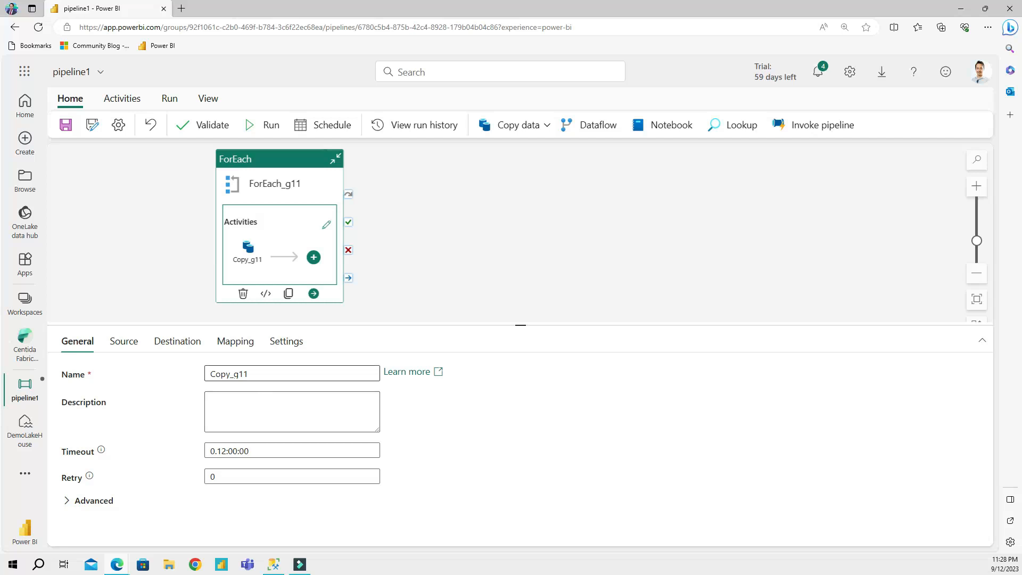
pyautogui.click(123, 341)
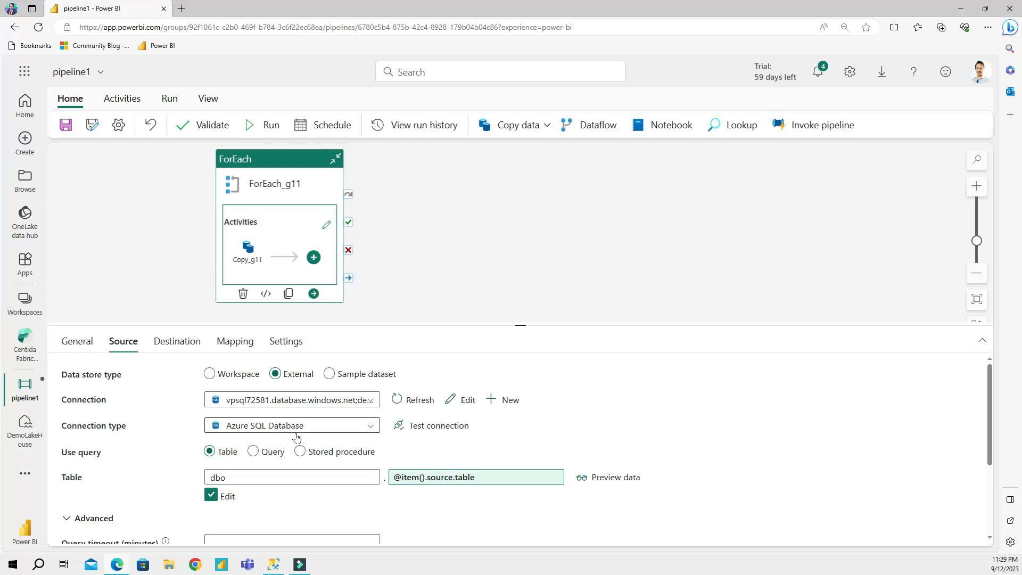
pyautogui.scroll(-2, 140, 411)
pyautogui.click(181, 342)
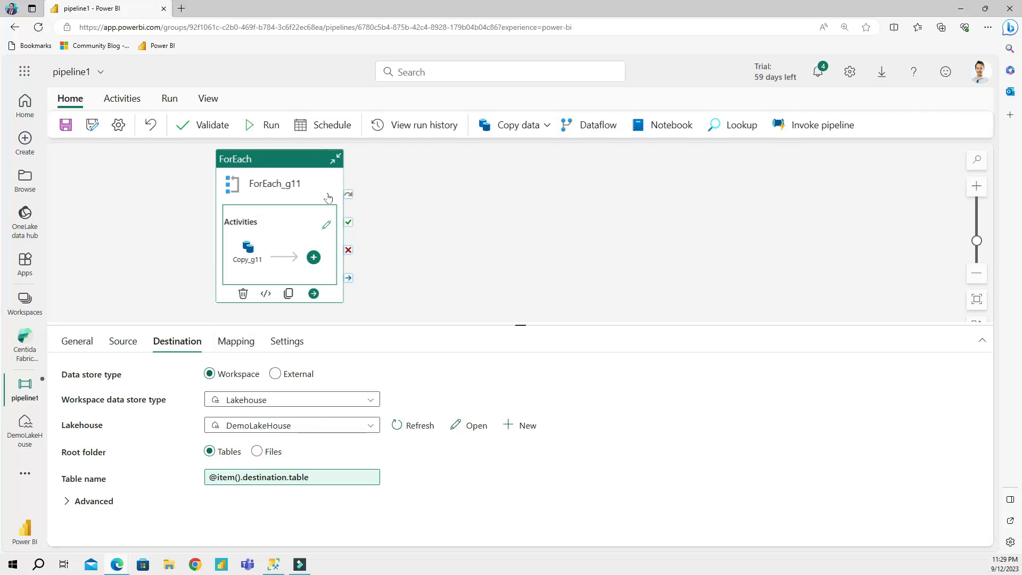
# Save and run the pipeline, accepting the existing value of the cw_items_g11 parameter.
pyautogui.click(266, 125)
pyautogui.click(493, 353)
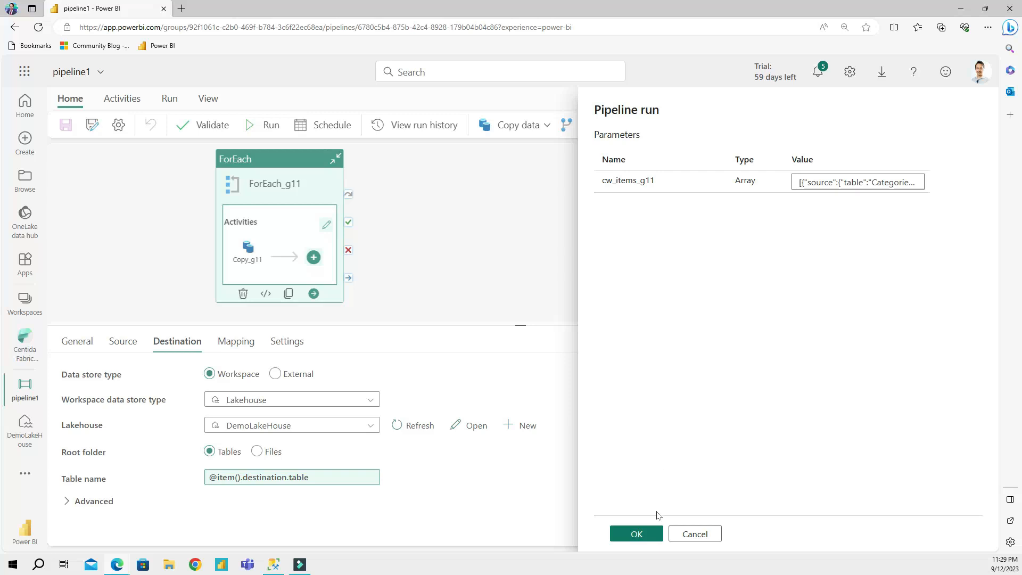
pyautogui.click(636, 534)
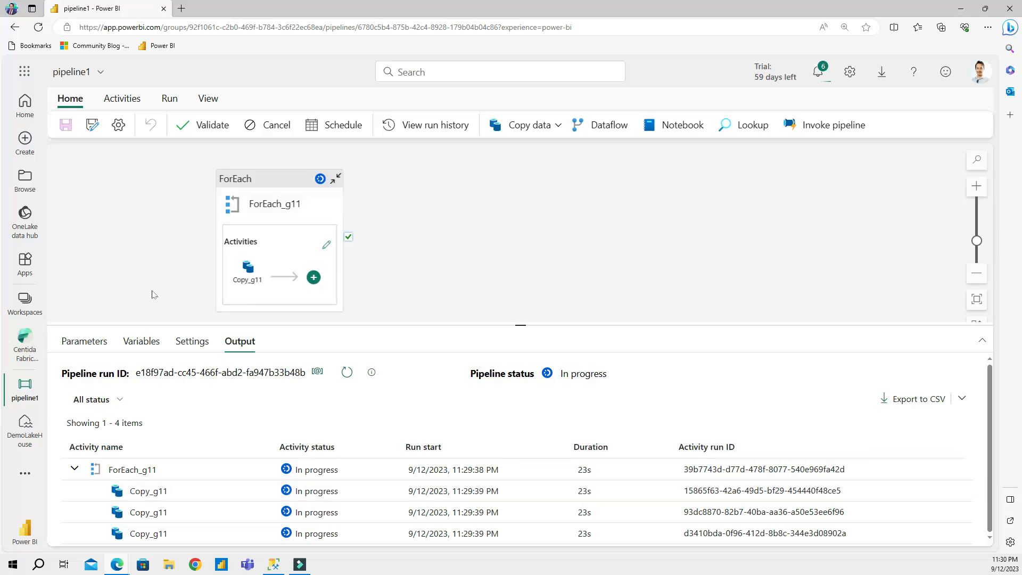
# Open DemoLakeHouse and preview the data of the dbo_Categories and dbo_Orders tables.
pyautogui.click(27, 430)
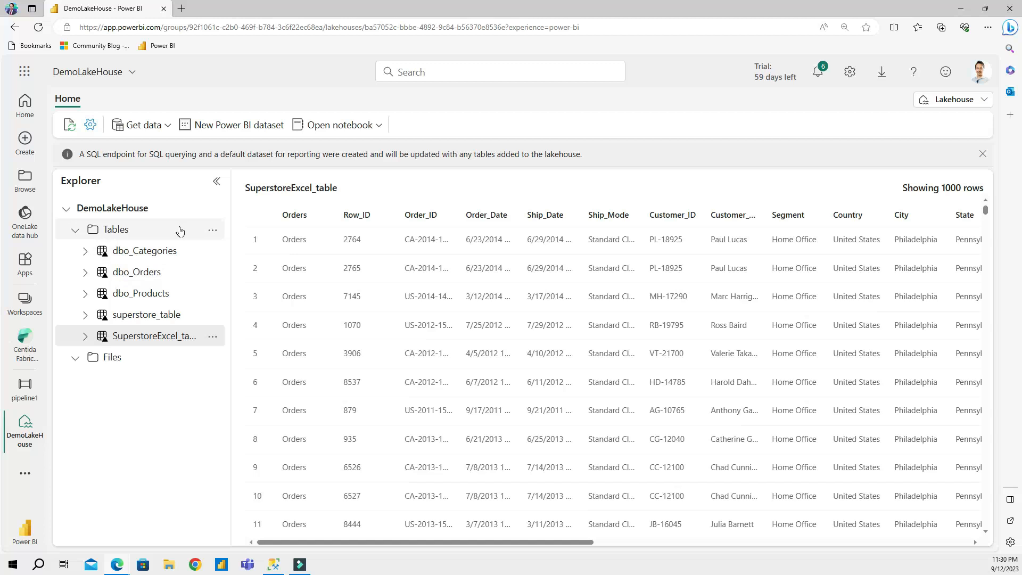
pyautogui.click(179, 258)
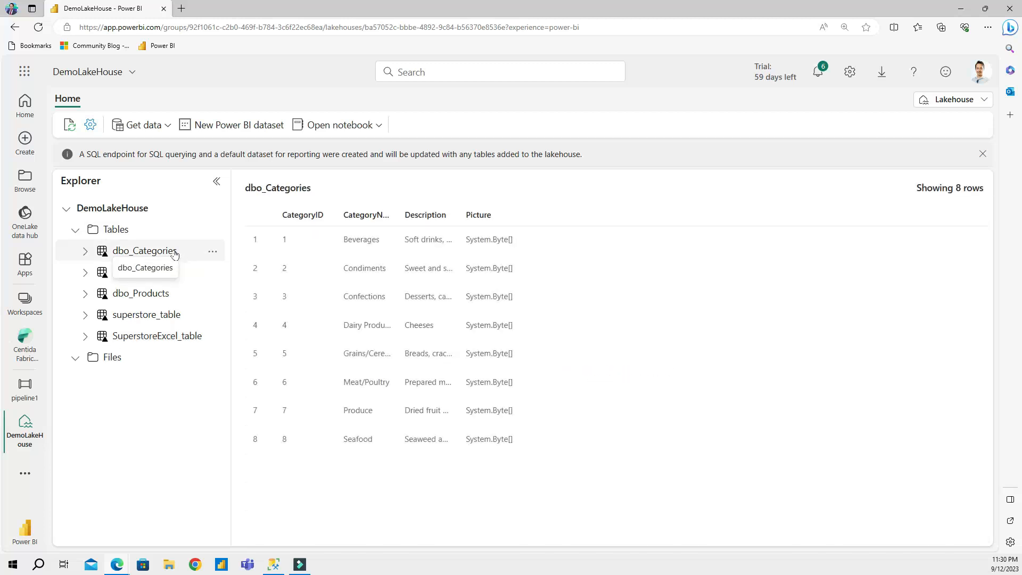
pyautogui.moveTo(89, 261); pyautogui.dragTo(169, 261)
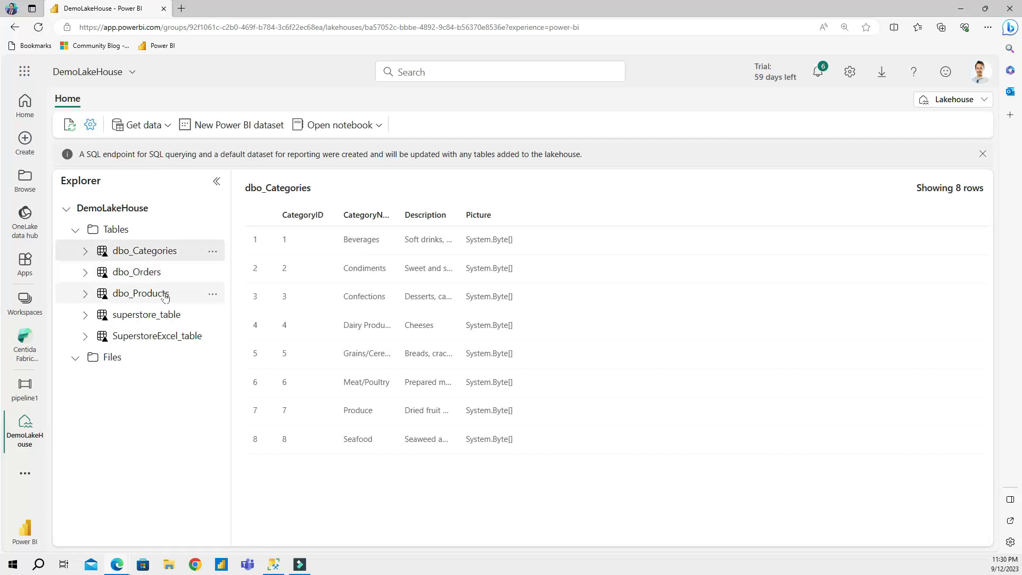
pyautogui.click(131, 274)
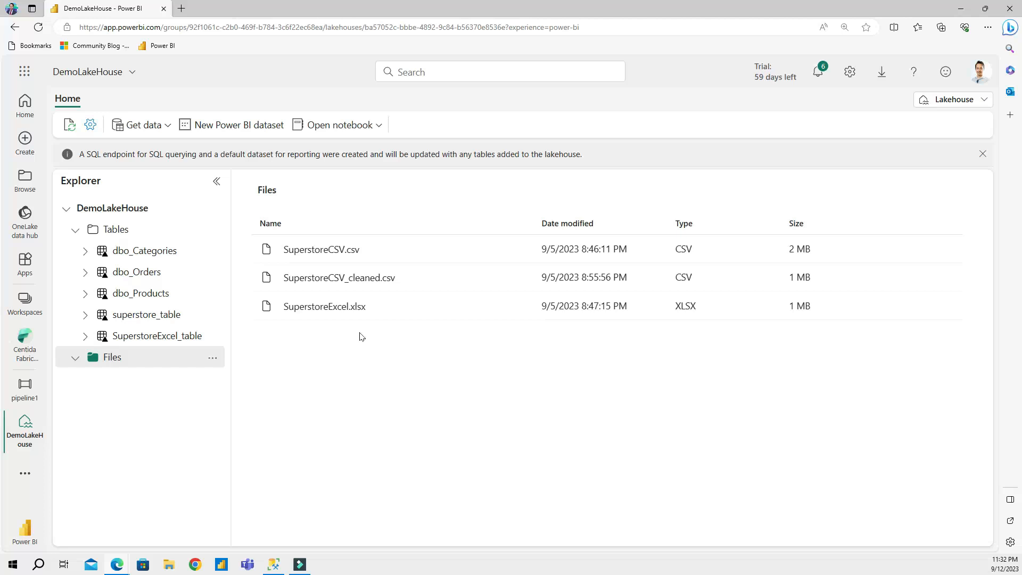
# Check the Load to Tables options for SuperstoreCSV.csv in the lakehouse files and dismiss them.
pyautogui.rightClick(337, 252)
pyautogui.moveTo(387, 269)
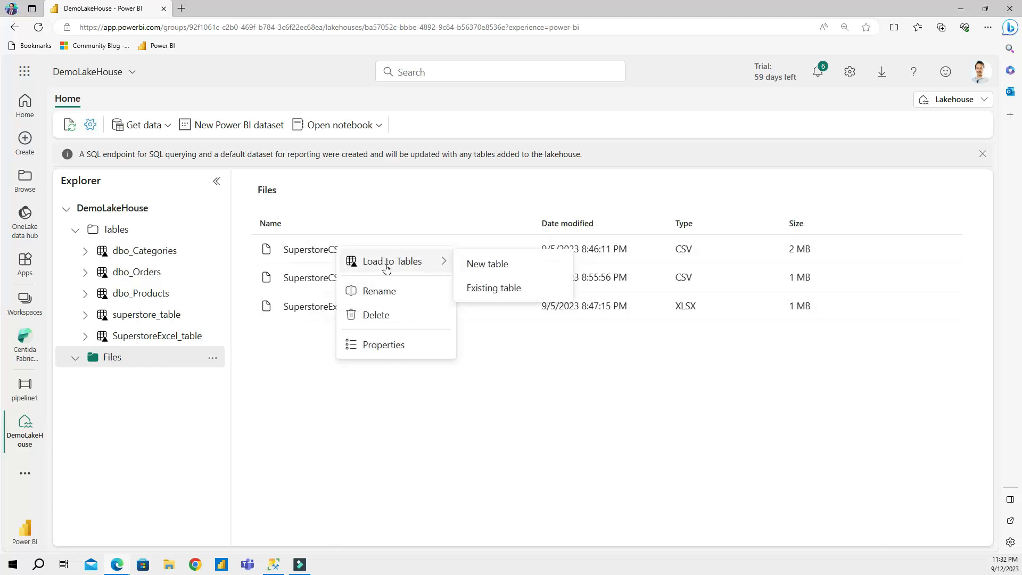
pyautogui.click(351, 394)
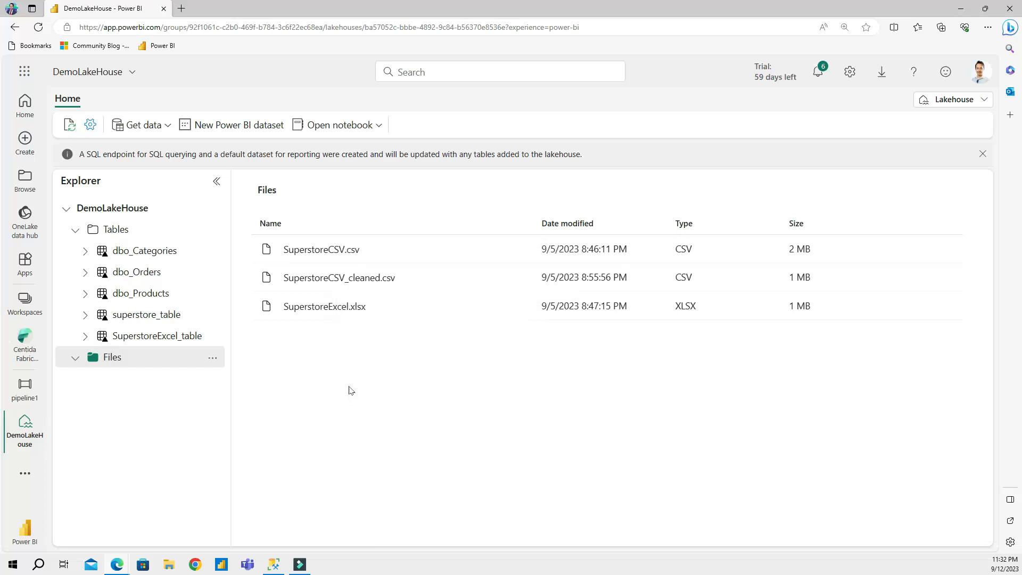